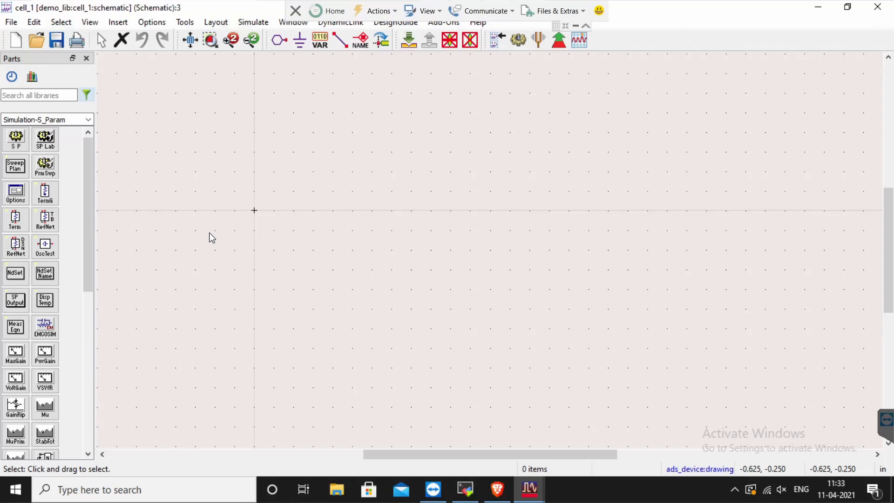
- Open the Smith Chart utility and accept the scattering parameters already listed for the device
{"action": "left_click", "coordinate": [587, 27]}
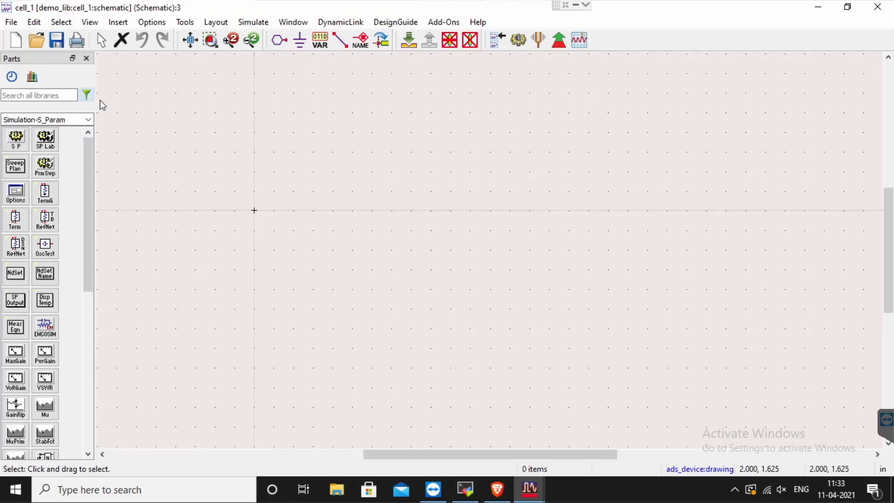
{"action": "left_click", "coordinate": [188, 23]}
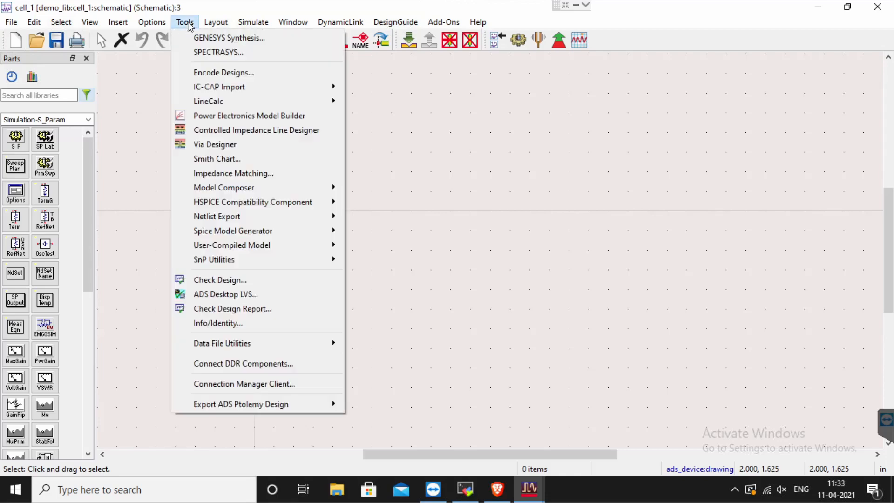
{"action": "left_click", "coordinate": [216, 158]}
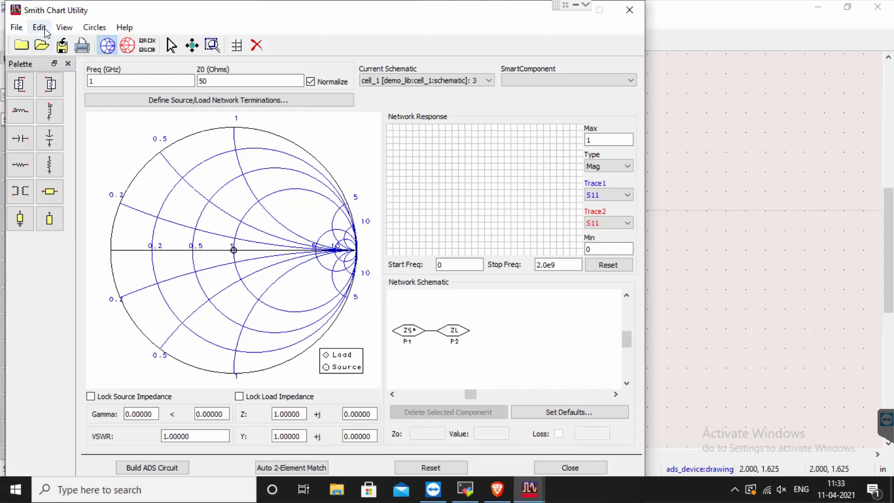
{"action": "left_click", "coordinate": [94, 27]}
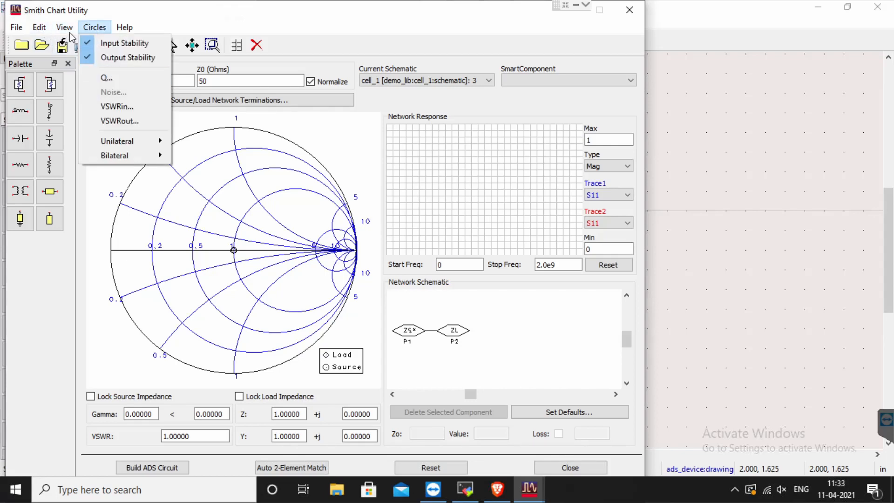
{"action": "mouse_move", "coordinate": [66, 29]}
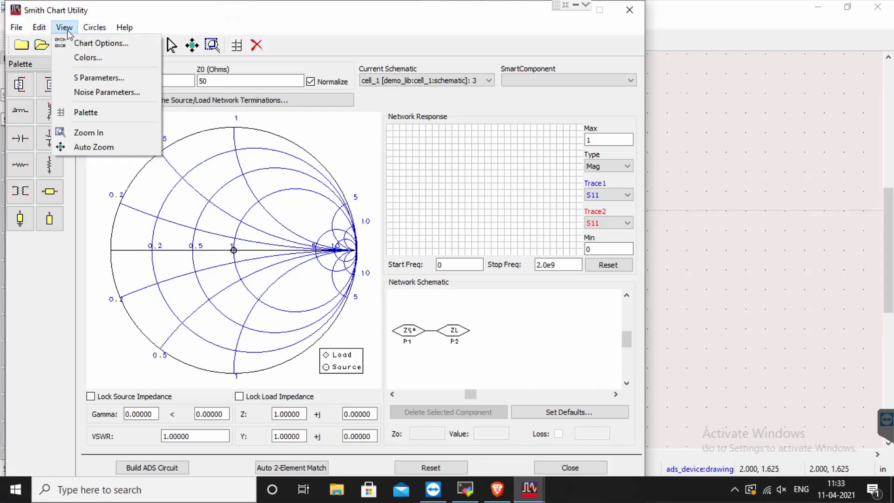
{"action": "left_click", "coordinate": [77, 77]}
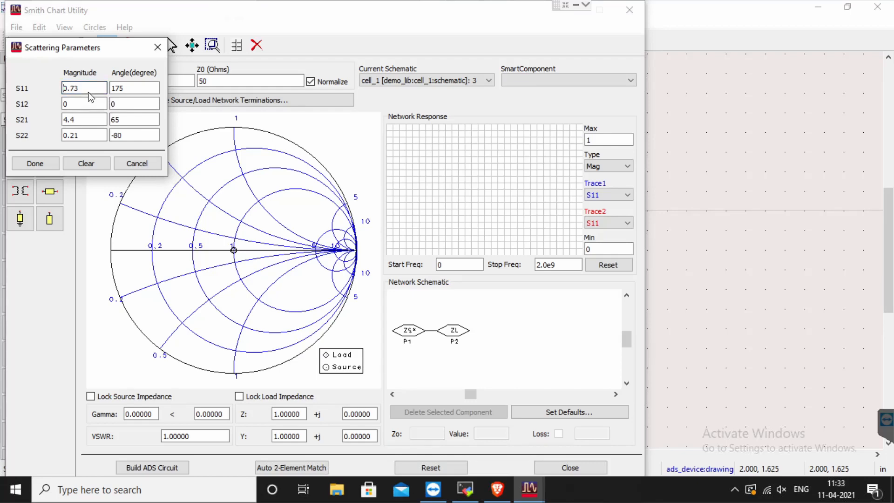
{"action": "left_click", "coordinate": [46, 164]}
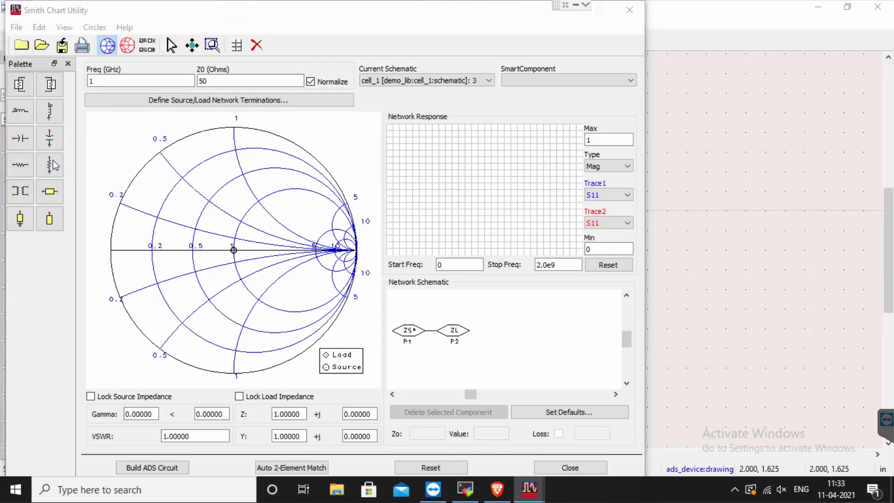
- Turn the input and output stability circles off, re-enable the input stability circle, and close the Smith Chart utility
{"action": "left_click", "coordinate": [94, 27]}
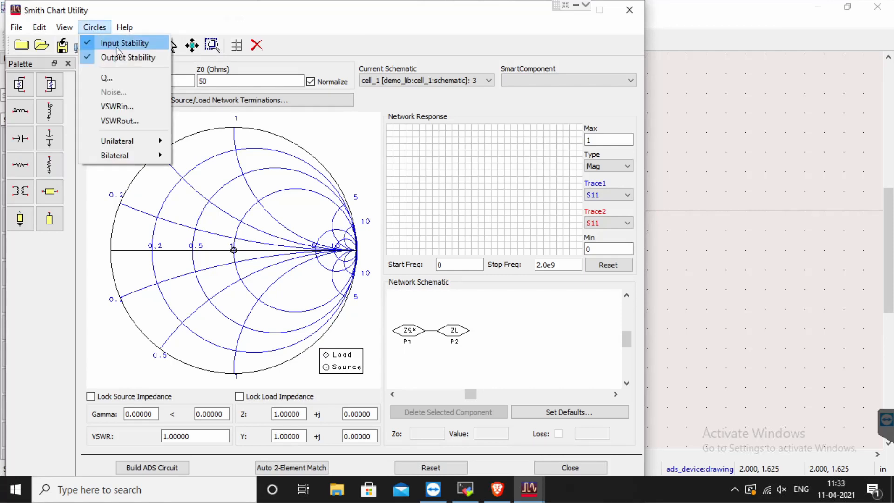
{"action": "left_click", "coordinate": [91, 44]}
{"action": "left_click", "coordinate": [95, 27]}
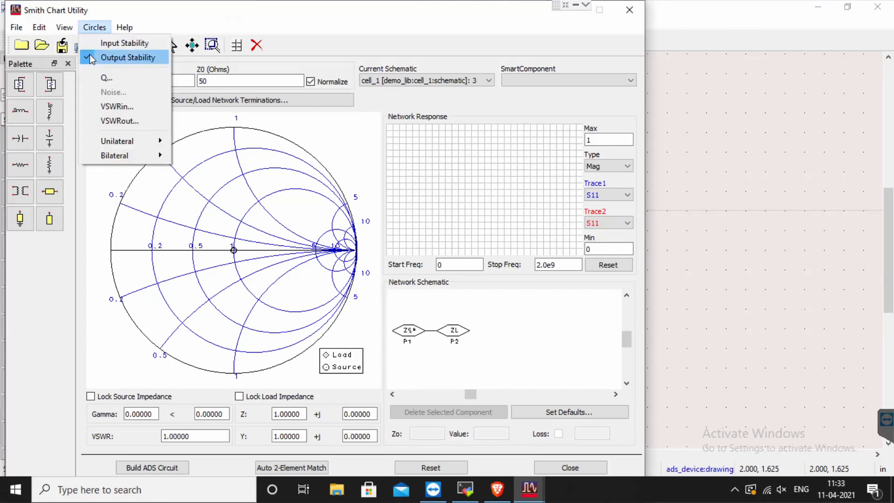
{"action": "left_click", "coordinate": [89, 55]}
{"action": "left_click", "coordinate": [95, 28]}
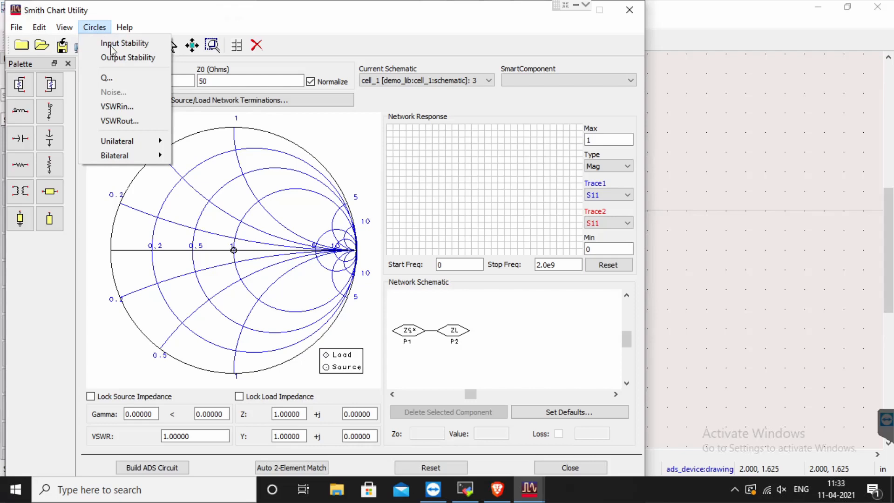
{"action": "left_click", "coordinate": [149, 43]}
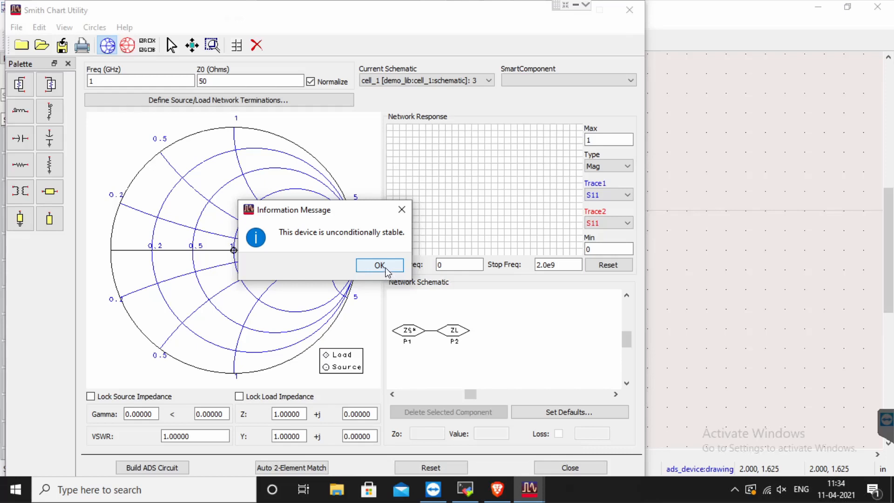
{"action": "left_click", "coordinate": [380, 266]}
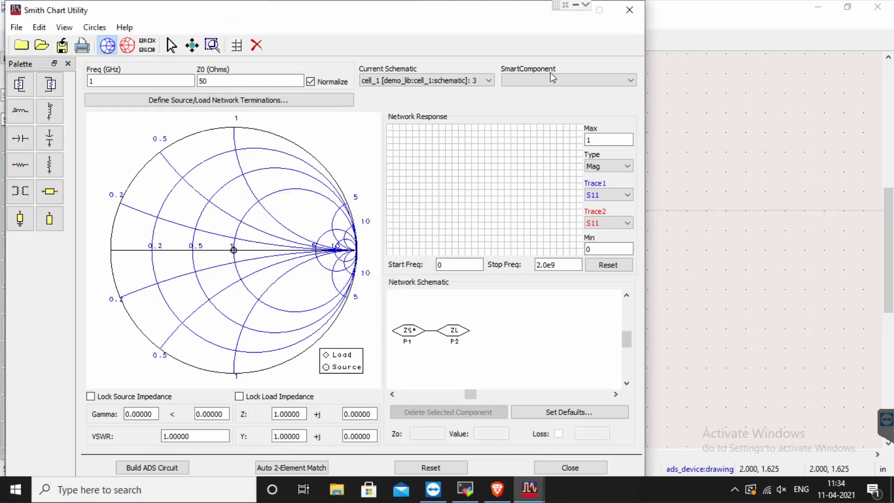
{"action": "left_click", "coordinate": [628, 9]}
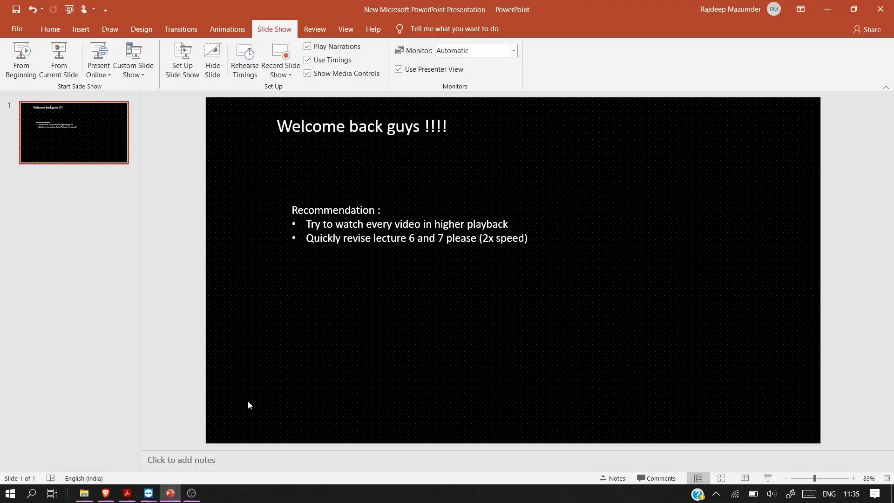
- Consult the Example 3.3.1 S-parameter table in the PDF, and remove the stray "xx" from the first line of example3.3.1 in Notepad
{"action": "left_click", "coordinate": [130, 492]}
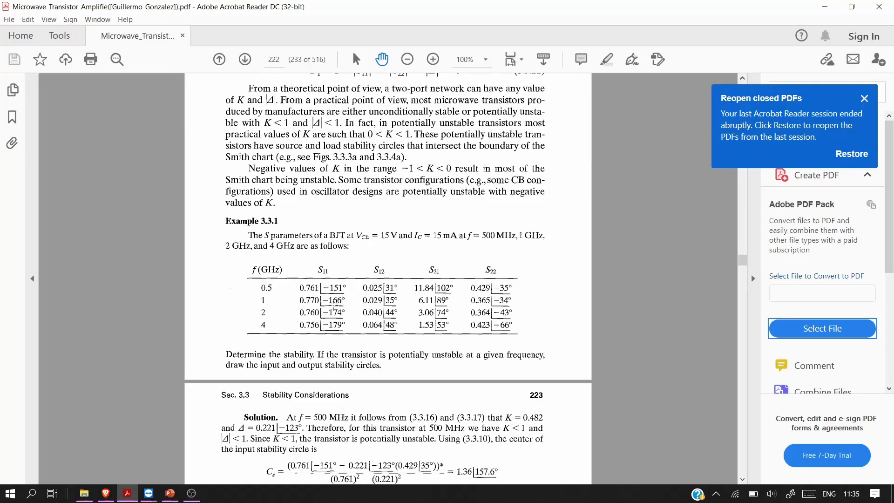
{"action": "scroll", "coordinate": [324, 295], "scroll_direction": "down", "scroll_amount": 2}
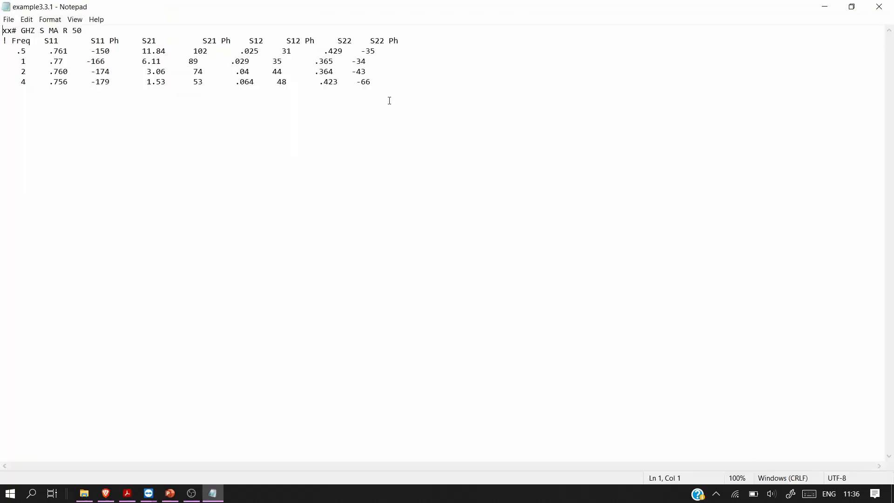
{"action": "left_click_drag", "start_coordinate": [378, 82], "coordinate": [11, 31]}
{"action": "left_click", "coordinate": [12, 31]}
{"action": "key", "text": "BackSpace"}
{"action": "key", "text": "BackSpace"}
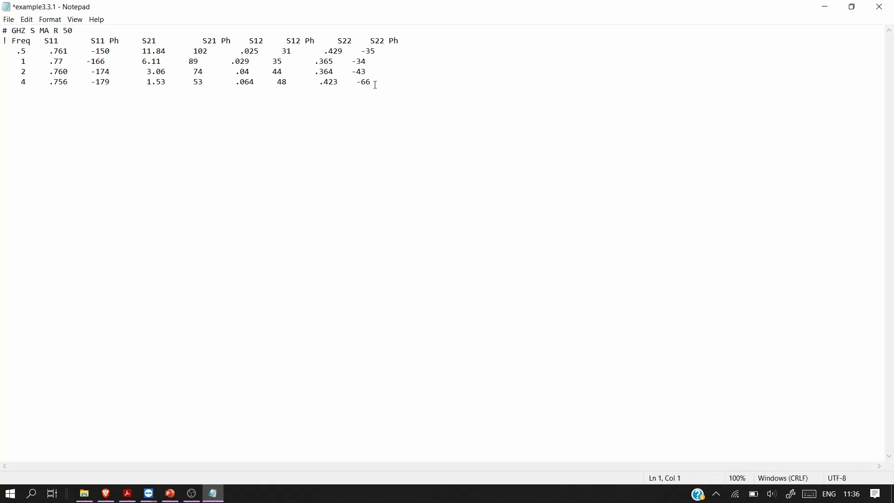
- Examine the header line and S-parameter rows of the example3.3.1 text file, and switch back to the remote ADS schematic
{"action": "left_click_drag", "start_coordinate": [375, 84], "coordinate": [1, 34]}
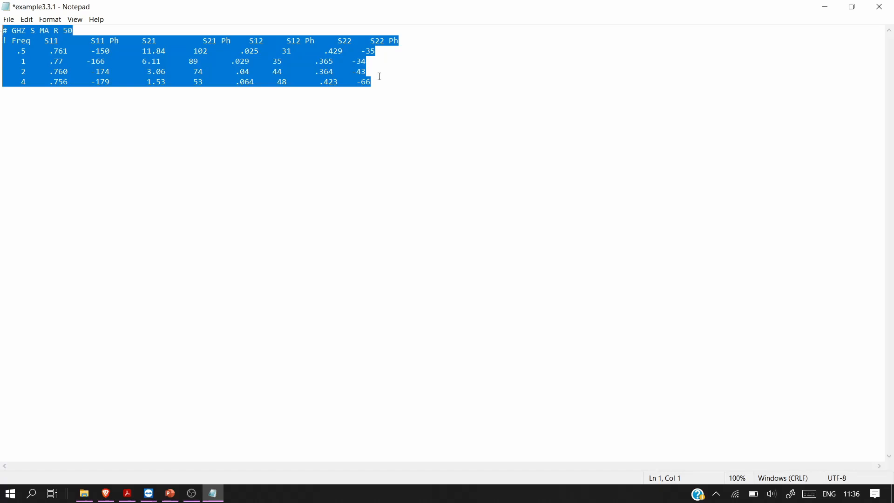
{"action": "left_click", "coordinate": [54, 127]}
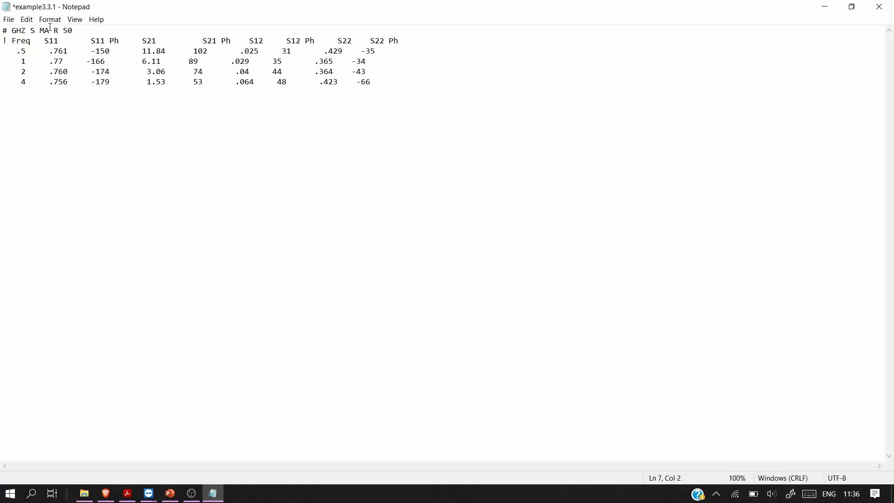
{"action": "left_click_drag", "start_coordinate": [50, 28], "coordinate": [373, 83]}
{"action": "left_click", "coordinate": [321, 105]}
{"action": "mouse_move", "coordinate": [148, 494]}
{"action": "left_click", "coordinate": [175, 458]}
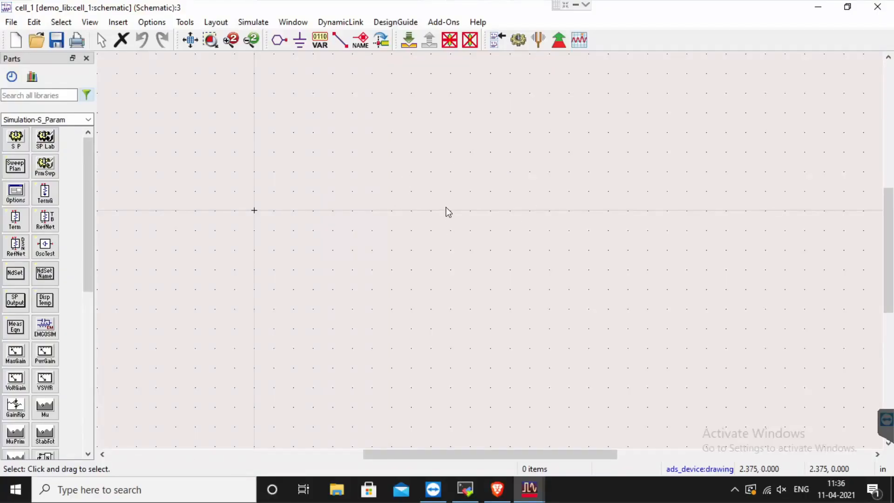
- Search the parts libraries for "snp" and place an SnP component in the schematic near the horizontal axis
{"action": "left_click", "coordinate": [38, 96]}
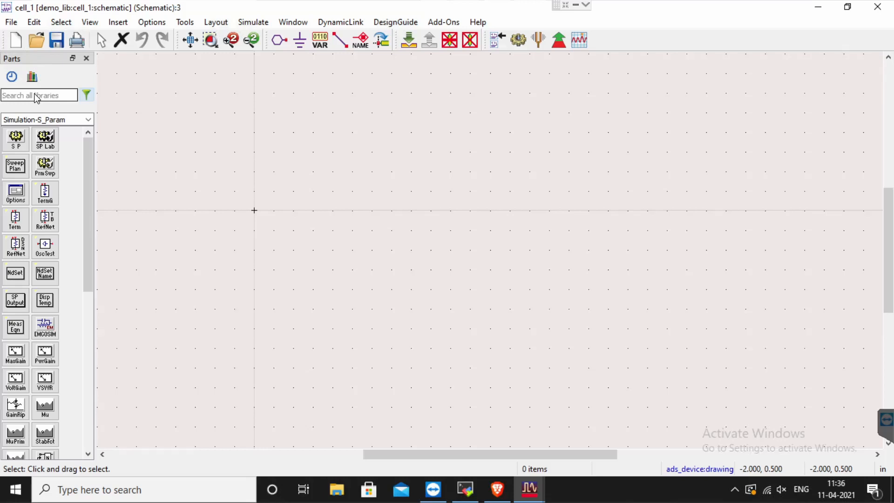
{"action": "type", "text": "snp"}
{"action": "key", "text": "Return"}
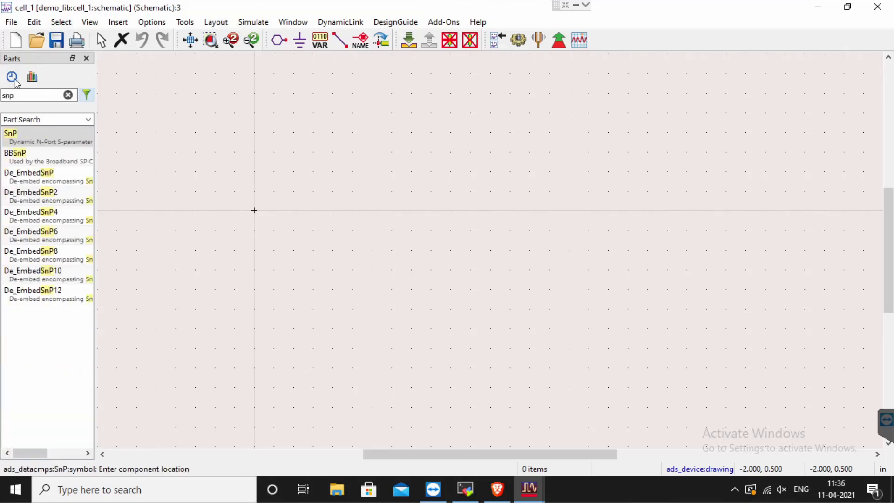
{"action": "left_click", "coordinate": [480, 195]}
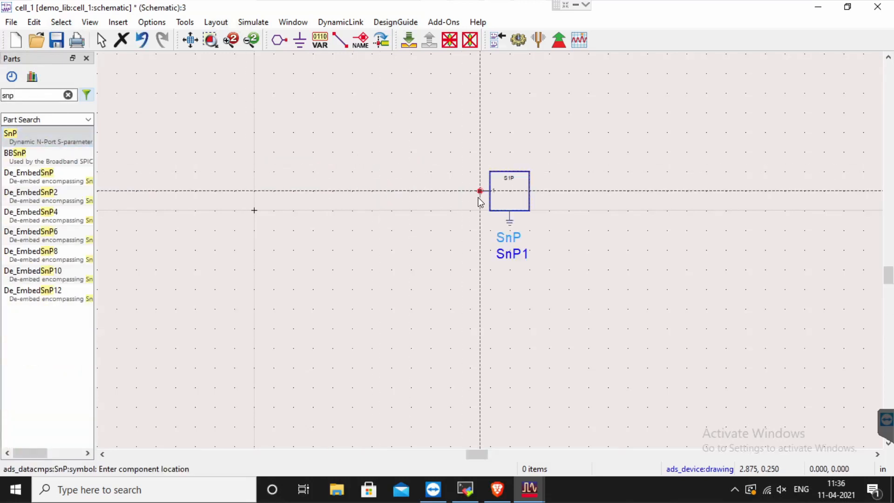
- Load example3.3.1 from the desktop subfolder as the network parameter file of the SnP component
{"action": "double_click", "coordinate": [503, 205]}
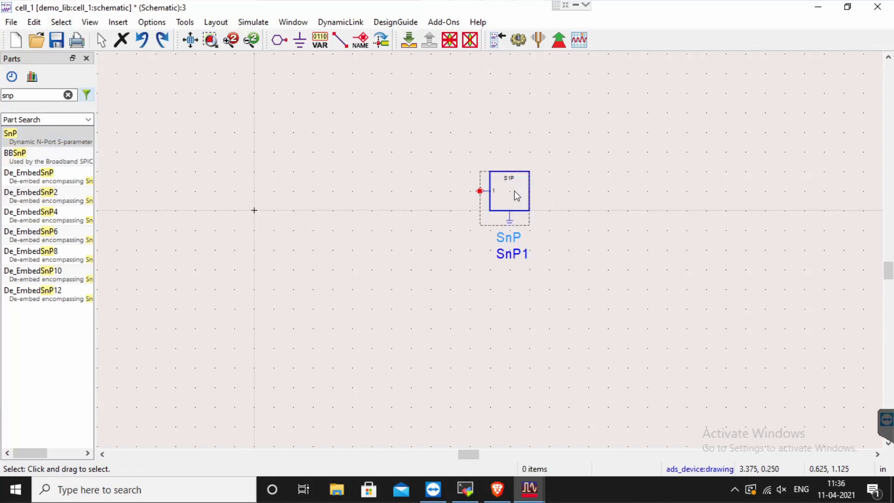
{"action": "double_click", "coordinate": [515, 193]}
{"action": "left_click", "coordinate": [219, 146]}
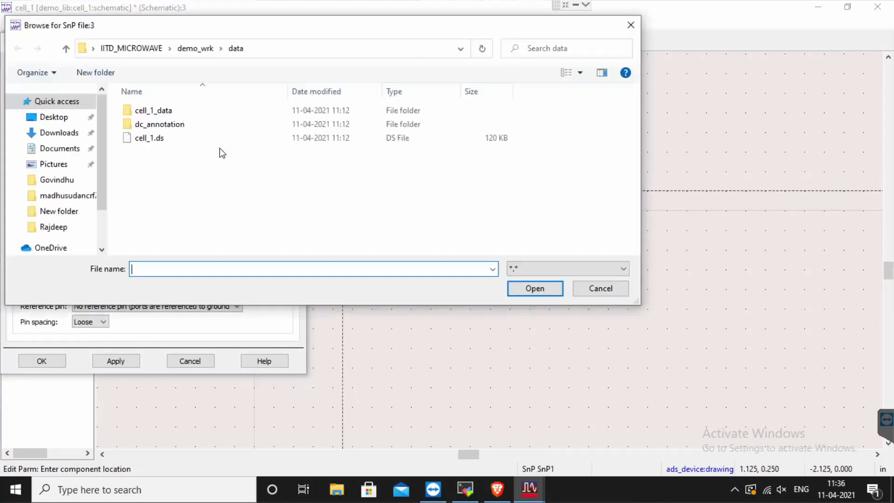
{"action": "left_click", "coordinate": [141, 49]}
{"action": "left_click", "coordinate": [54, 226]}
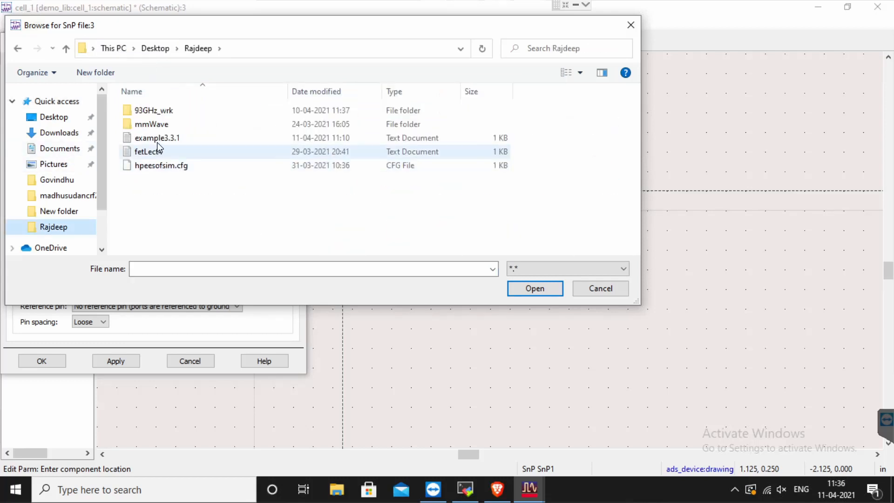
{"action": "left_click", "coordinate": [157, 138]}
{"action": "left_click", "coordinate": [527, 290]}
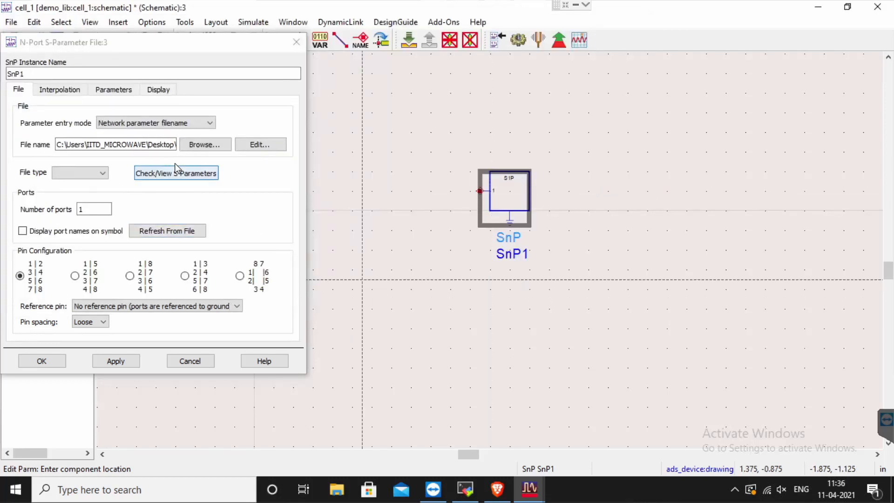
- Set the SnP component's file type to Touchstone and its number of ports to 2
{"action": "left_click", "coordinate": [105, 175]}
{"action": "left_click", "coordinate": [88, 197]}
{"action": "left_click", "coordinate": [90, 212]}
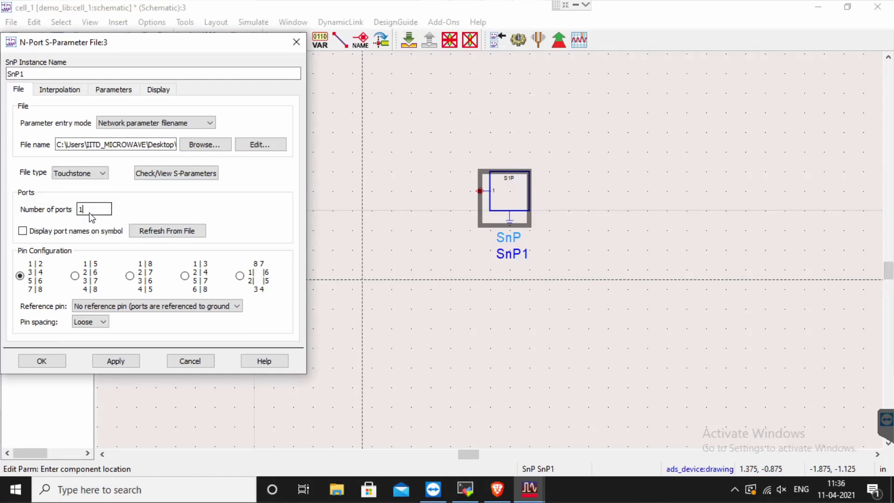
{"action": "key", "text": "BackSpace"}
{"action": "type", "text": "2"}
- Check the loaded file's S-parameter summary and plot, and accept the SnP component's settings
{"action": "left_click", "coordinate": [149, 176]}
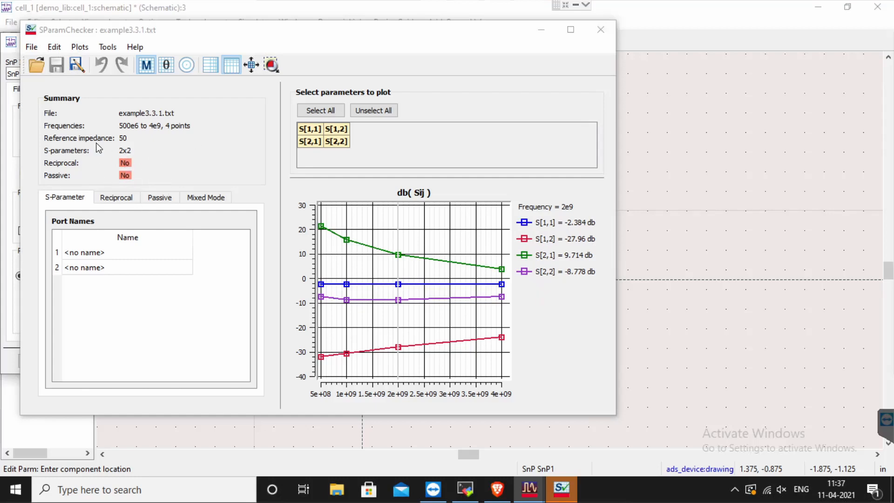
{"action": "left_click", "coordinate": [601, 29]}
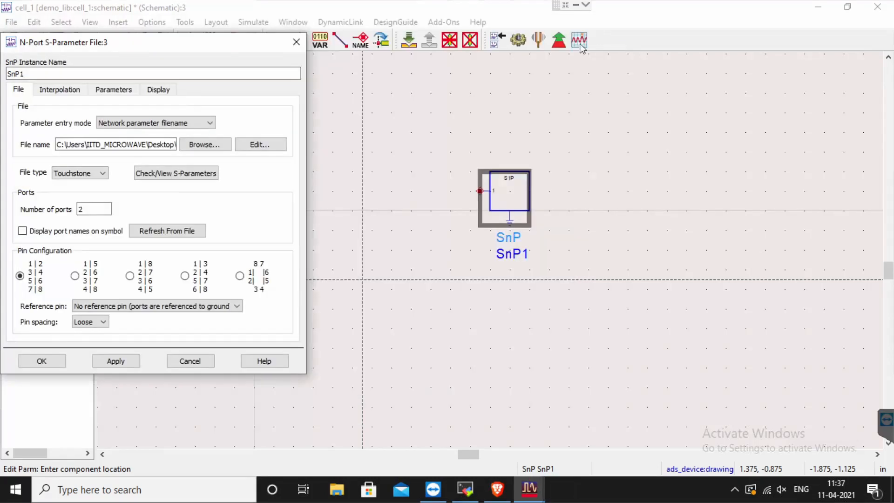
{"action": "left_click", "coordinate": [44, 361]}
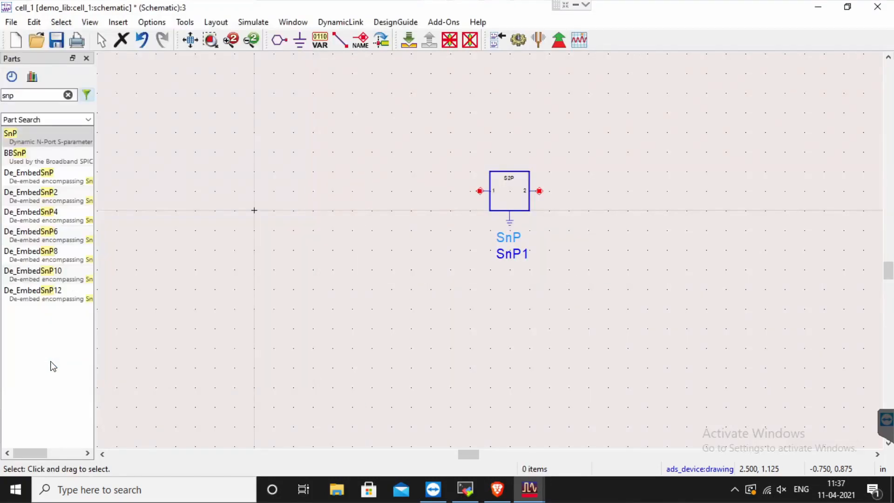
- Place two TermG terminations from the Simulation-S_Param library, one on each side of the two-port SnP block
{"action": "left_click", "coordinate": [88, 119]}
{"action": "left_click", "coordinate": [77, 172]}
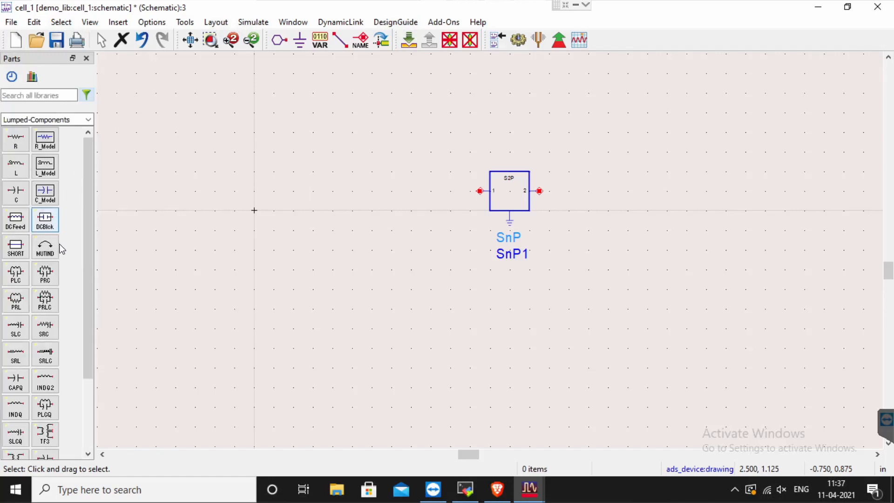
{"action": "left_click", "coordinate": [88, 119]}
{"action": "left_click", "coordinate": [61, 166]}
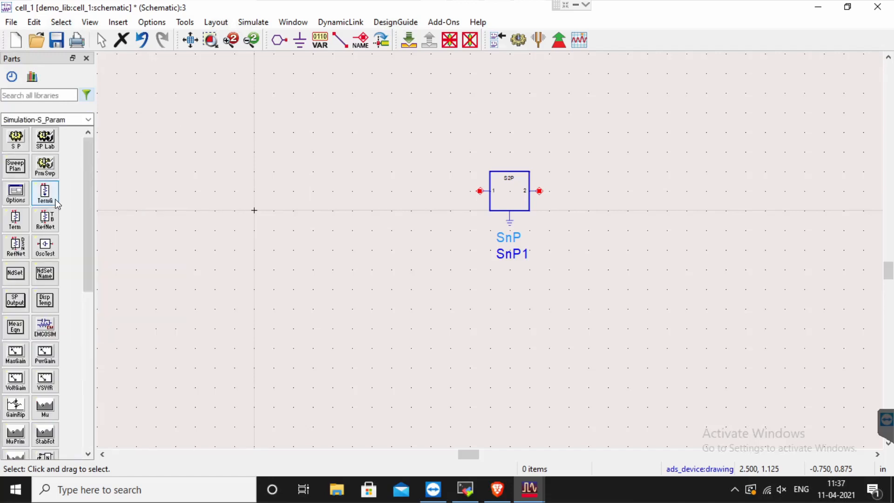
{"action": "left_click", "coordinate": [45, 192]}
{"action": "left_click", "coordinate": [383, 192]}
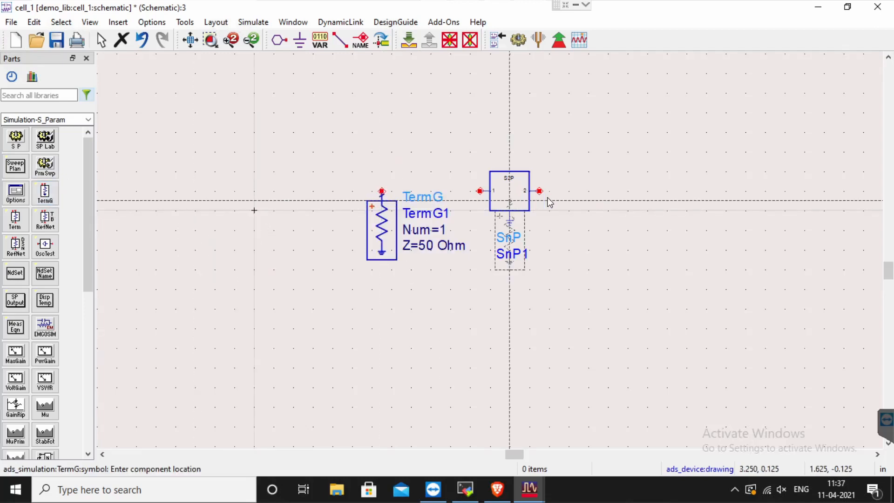
{"action": "left_click", "coordinate": [639, 193]}
- Wire the first TermG termination to port 1 of the SnP block
{"action": "key", "text": "ctrl+w"}
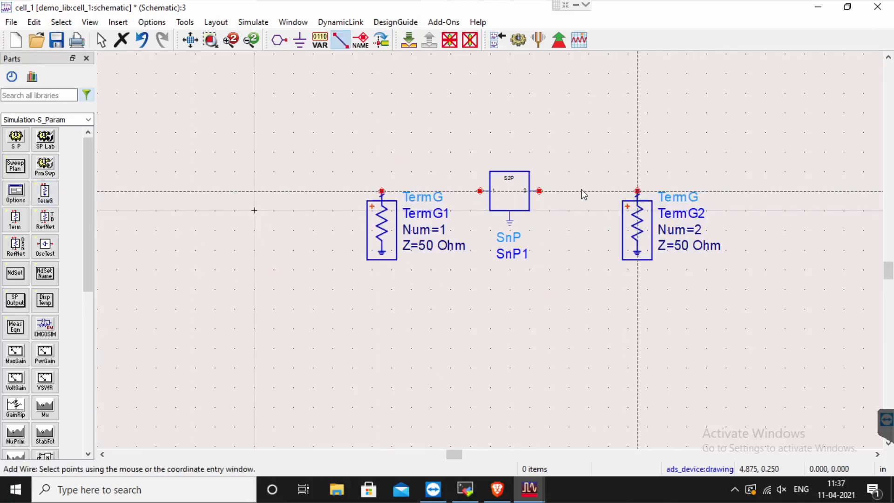
{"action": "left_click", "coordinate": [381, 191]}
{"action": "left_click", "coordinate": [480, 191]}
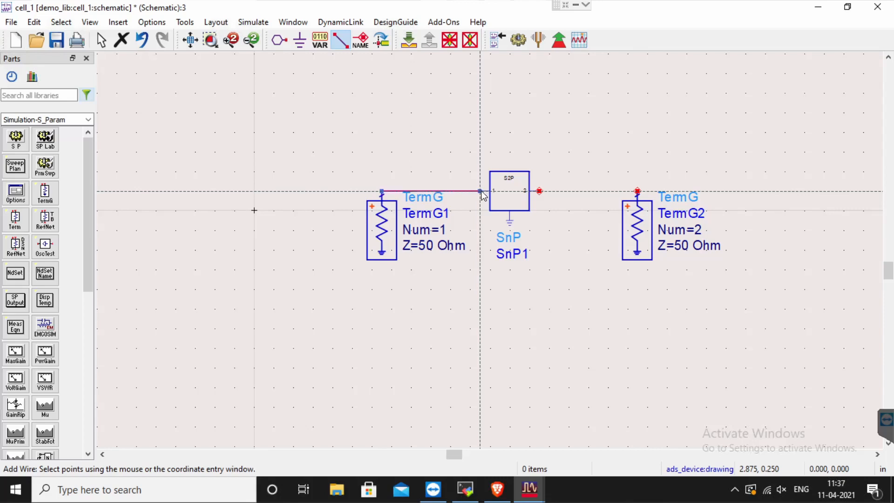
- Wire port 2 of the SnP block to the second TermG termination and move both terminations farther away from the block
{"action": "left_click", "coordinate": [539, 190]}
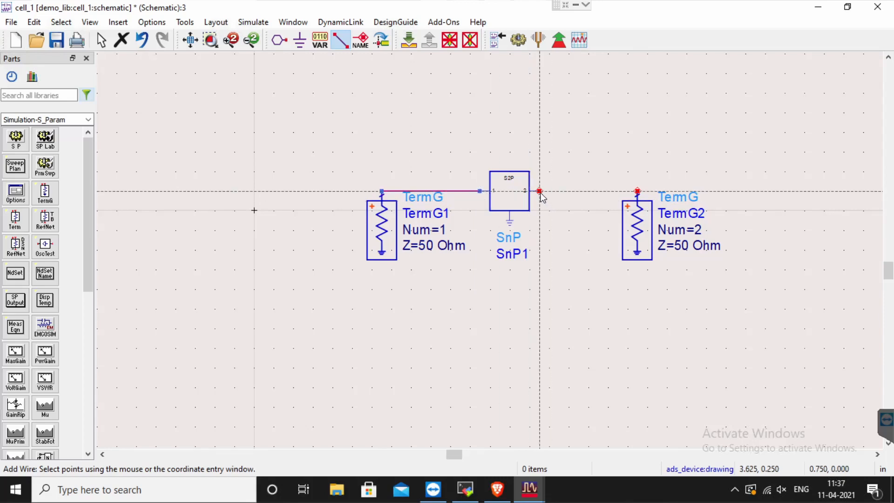
{"action": "left_click", "coordinate": [637, 190]}
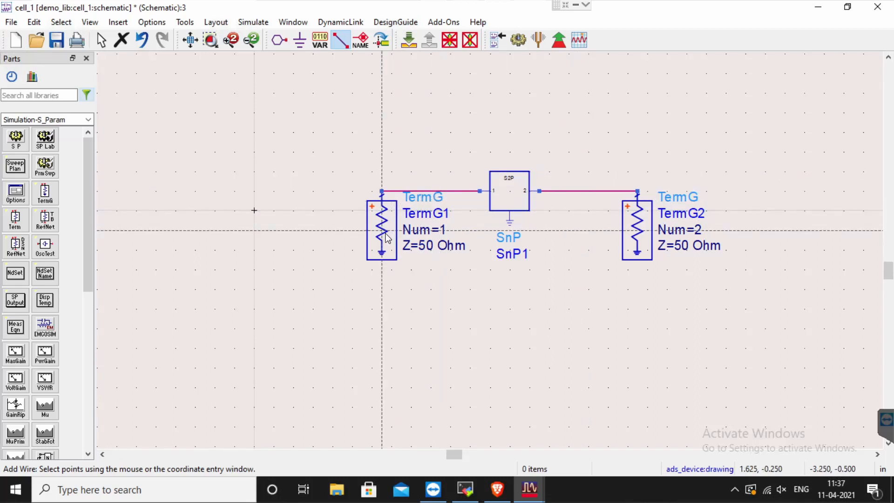
{"action": "key", "text": "Escape"}
{"action": "left_click_drag", "start_coordinate": [385, 238], "coordinate": [278, 238]}
{"action": "left_click_drag", "start_coordinate": [666, 246], "coordinate": [775, 246]}
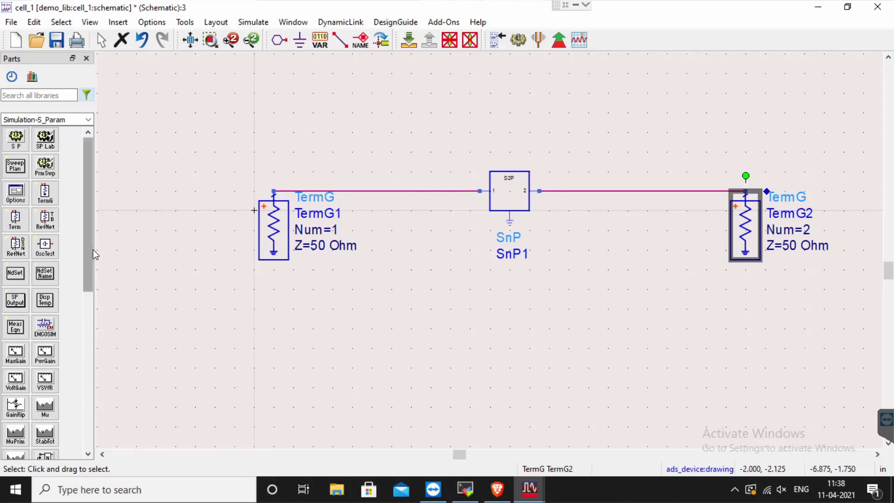
- Review the frequency rows of the example3.3.1 S-parameter file in Notepad and return to the ADS schematic
{"action": "left_click_drag", "start_coordinate": [92, 253], "coordinate": [85, 329]}
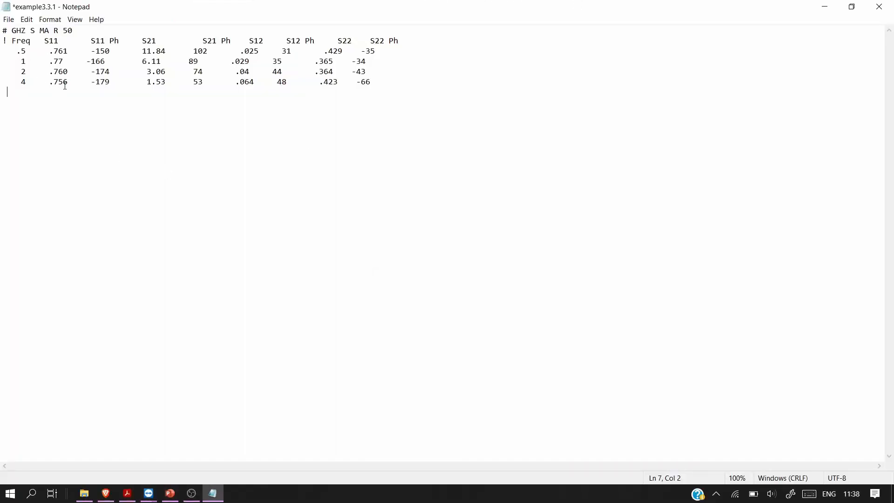
{"action": "left_click_drag", "start_coordinate": [12, 71], "coordinate": [376, 73]}
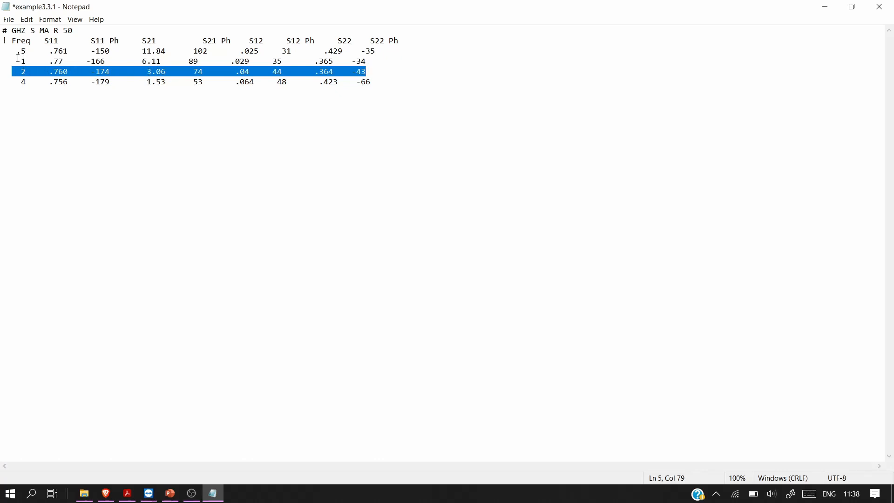
{"action": "left_click_drag", "start_coordinate": [15, 50], "coordinate": [26, 79]}
{"action": "left_click", "coordinate": [21, 52]}
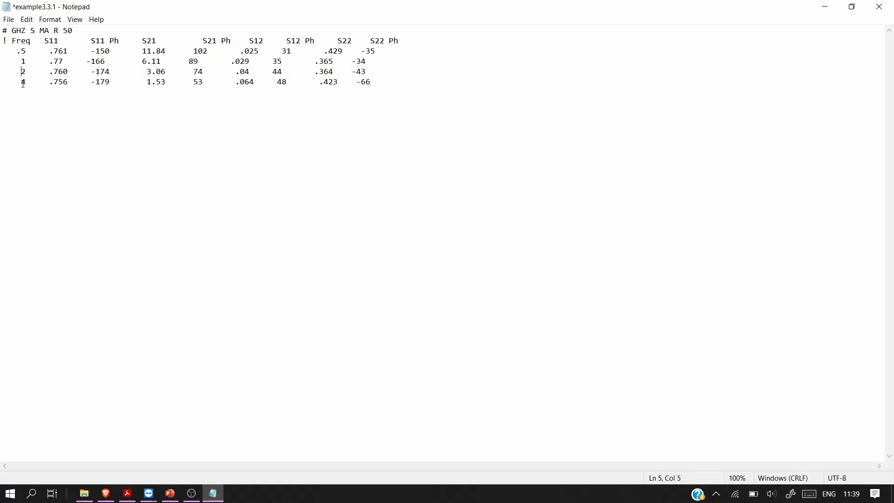
{"action": "left_click", "coordinate": [819, 8]}
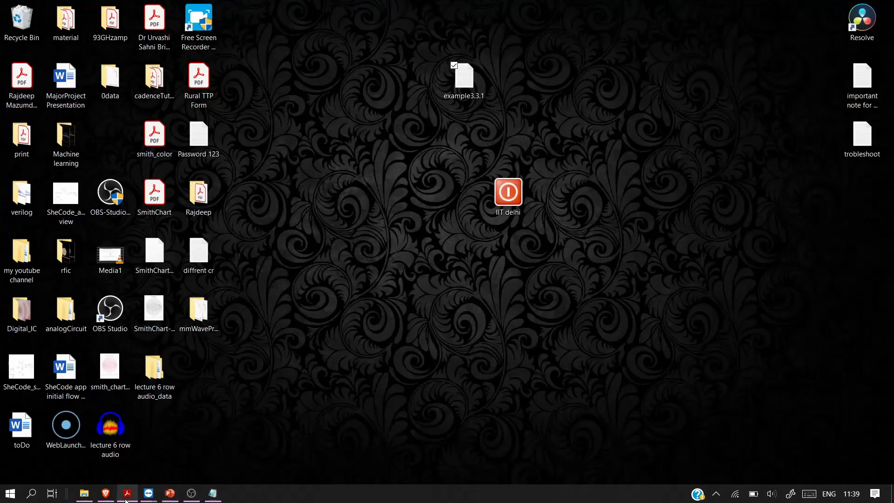
{"action": "mouse_move", "coordinate": [149, 493]}
{"action": "left_click", "coordinate": [203, 466]}
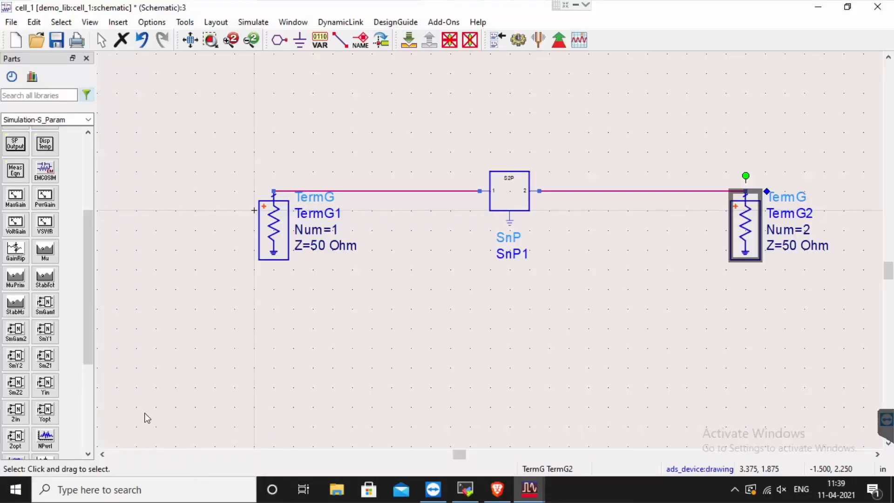
- Place a Mu and a StabFact stability measurement component side by side below the two-port circuit
{"action": "left_click", "coordinate": [46, 255]}
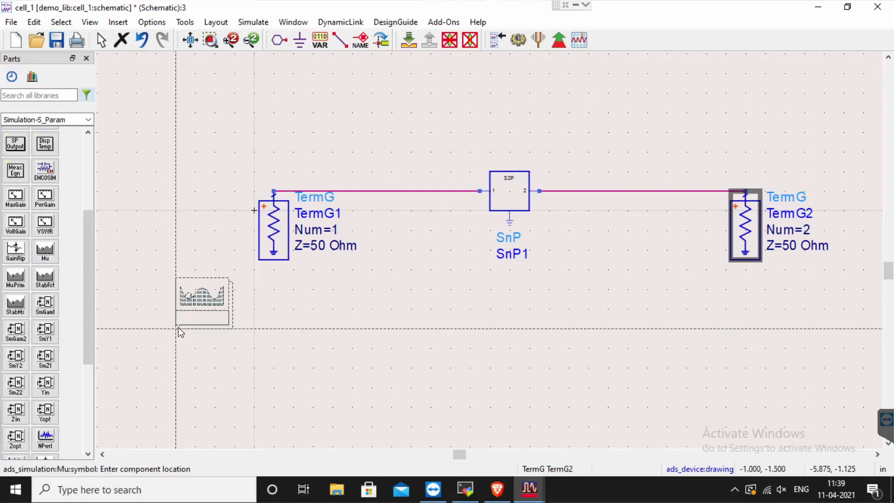
{"action": "left_click", "coordinate": [179, 330]}
{"action": "key", "text": "Escape"}
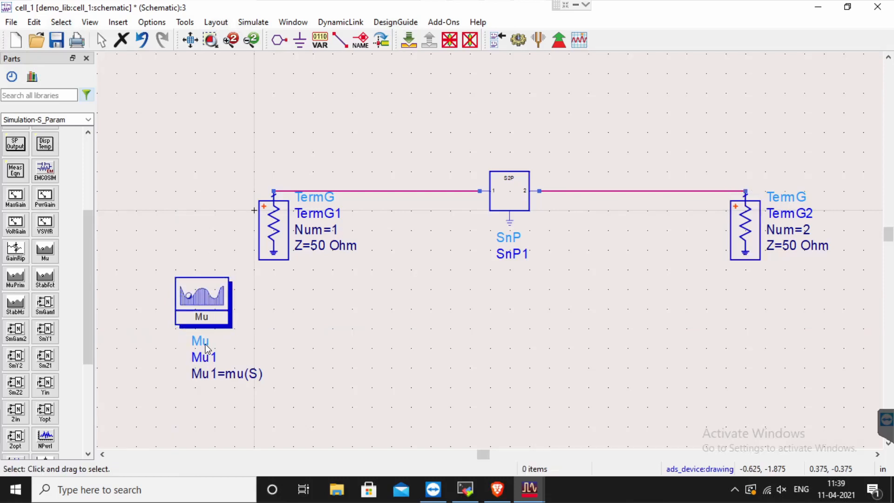
{"action": "left_click", "coordinate": [45, 279]}
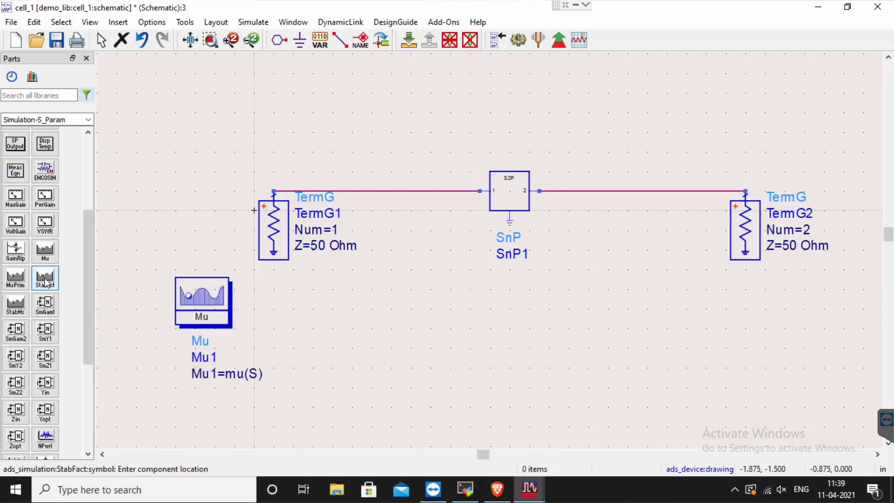
{"action": "left_click", "coordinate": [354, 336]}
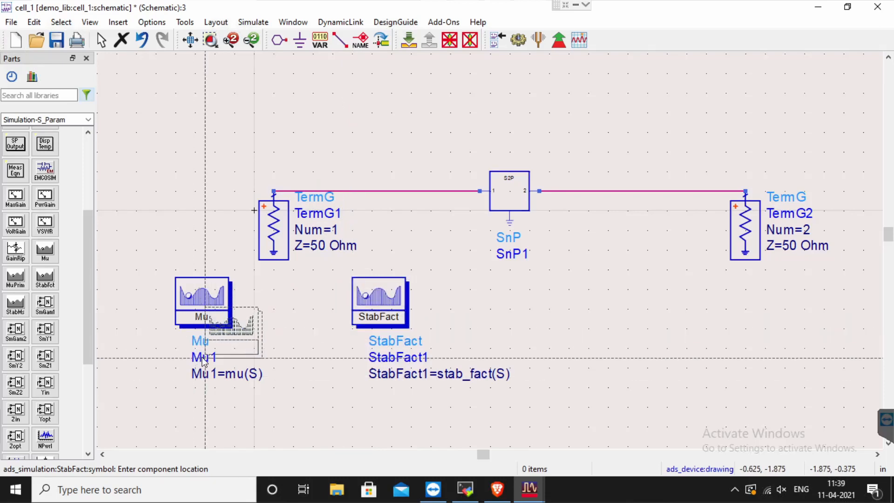
{"action": "key", "text": "Escape"}
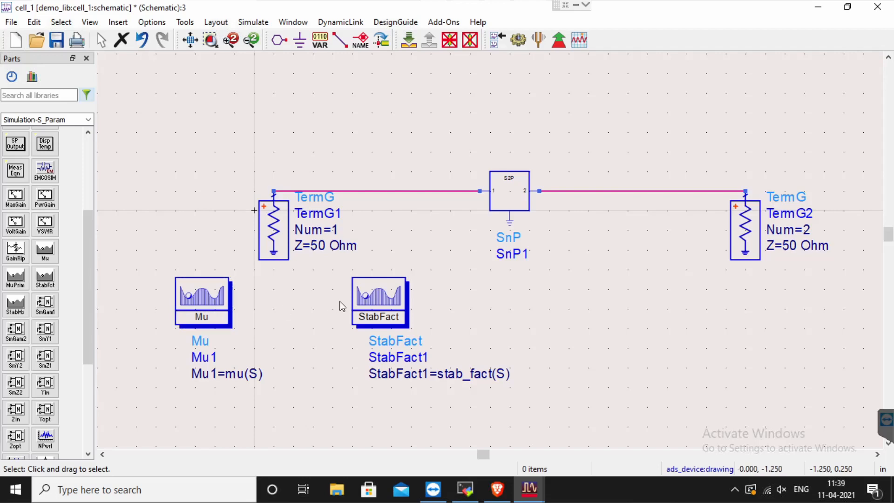
{"action": "left_click", "coordinate": [372, 307]}
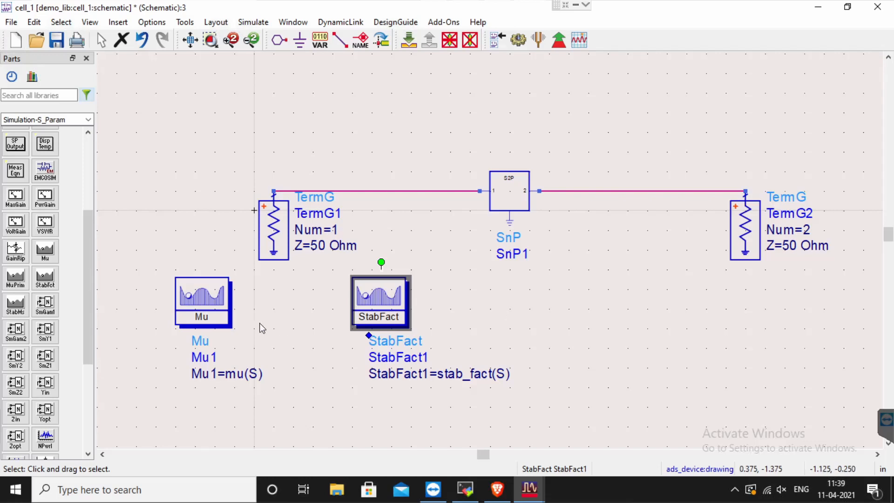
{"action": "left_click", "coordinate": [216, 316]}
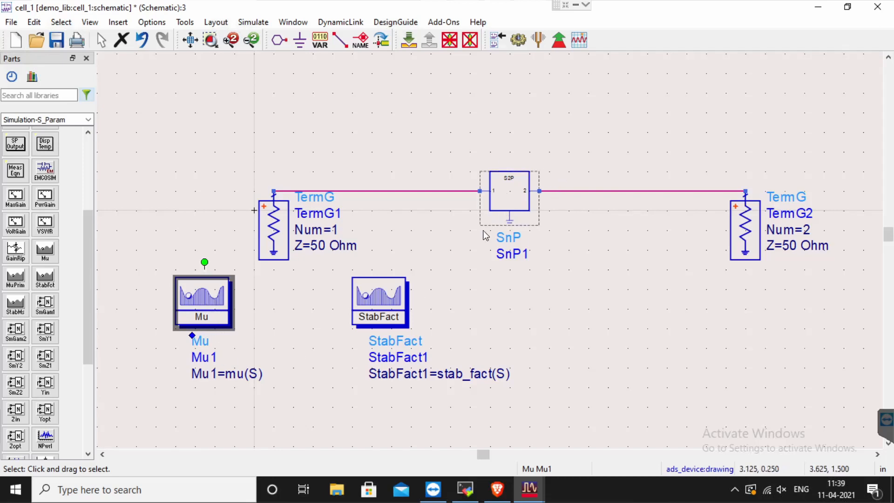
{"action": "left_click", "coordinate": [140, 303]}
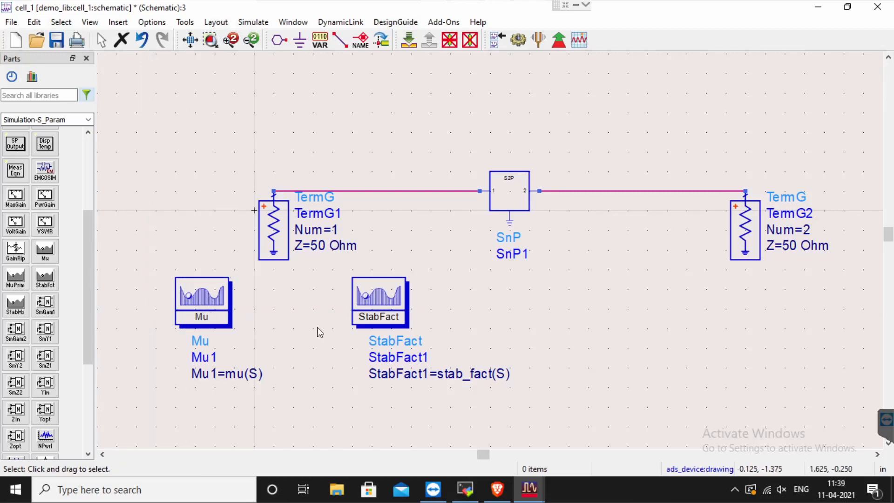
{"action": "left_click", "coordinate": [378, 310]}
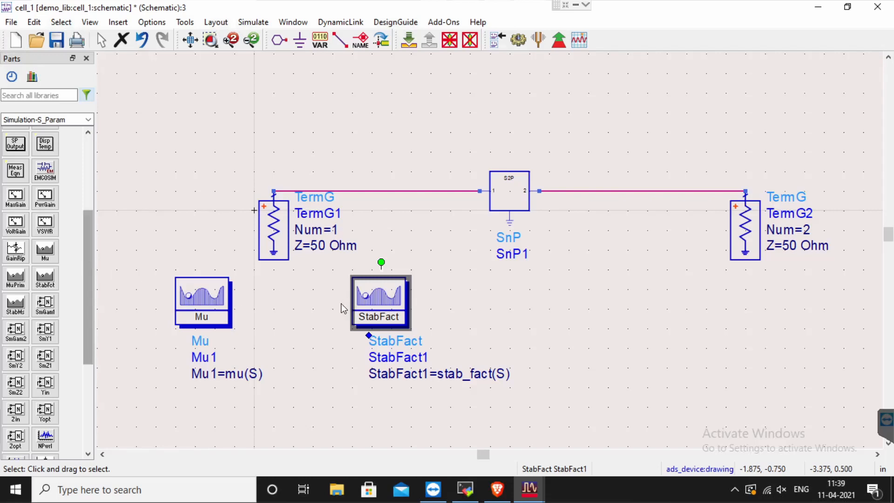
- Place an S-parameter simulation controller above the first TermG termination
{"action": "left_click_drag", "start_coordinate": [88, 259], "coordinate": [88, 191]}
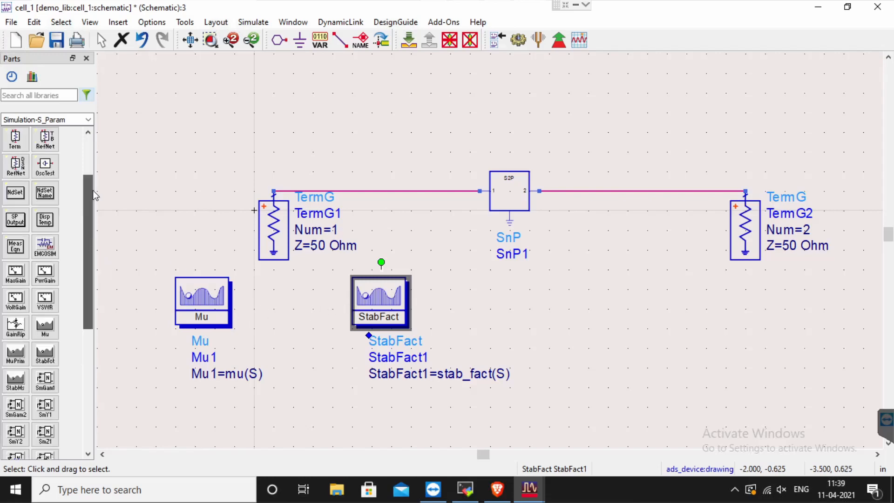
{"action": "left_click", "coordinate": [16, 137]}
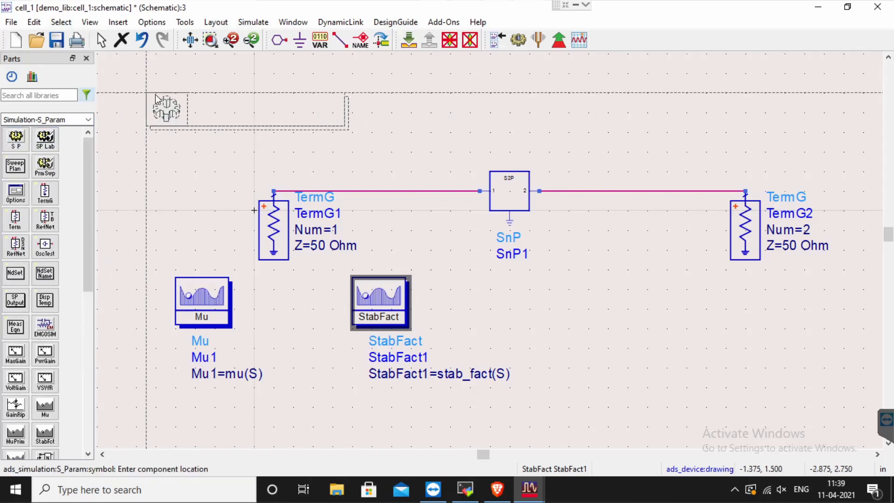
{"action": "left_click", "coordinate": [172, 75]}
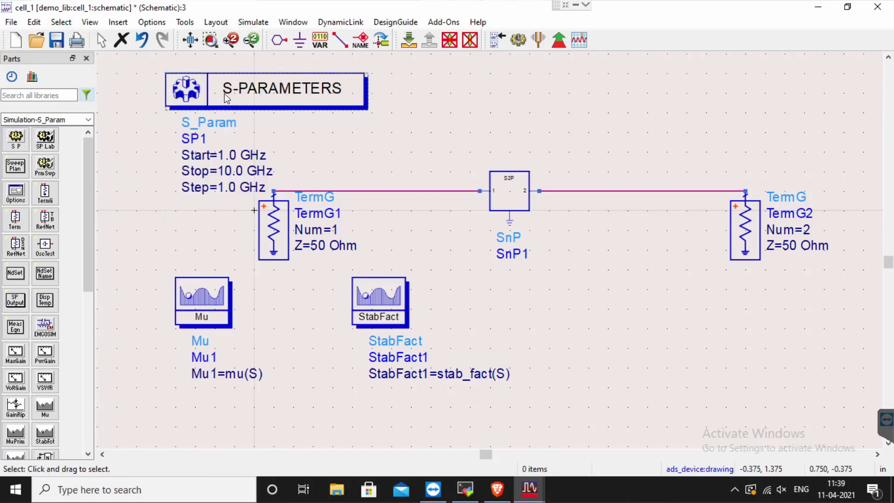
- Set the S-parameter sweep to start at .5 GHz and stop at 4 GHz with a step size of .5 GHz
{"action": "double_click", "coordinate": [227, 97]}
{"action": "left_click", "coordinate": [108, 180]}
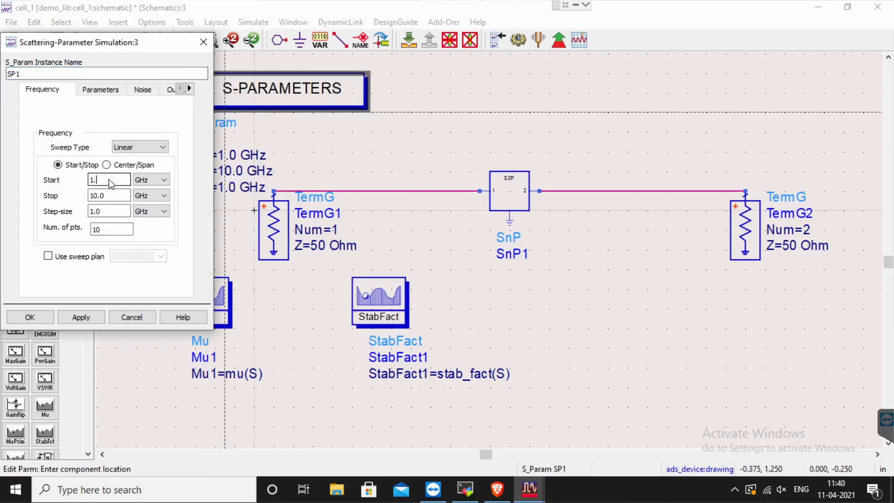
{"action": "left_click", "coordinate": [117, 198]}
{"action": "type", "text": "4"}
{"action": "left_click", "coordinate": [111, 215]}
{"action": "type", "text": ".5"}
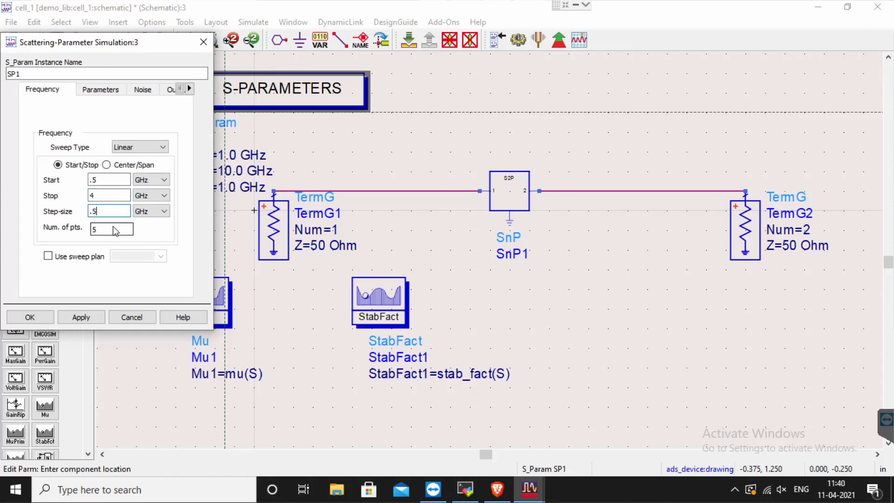
{"action": "left_click", "coordinate": [30, 317]}
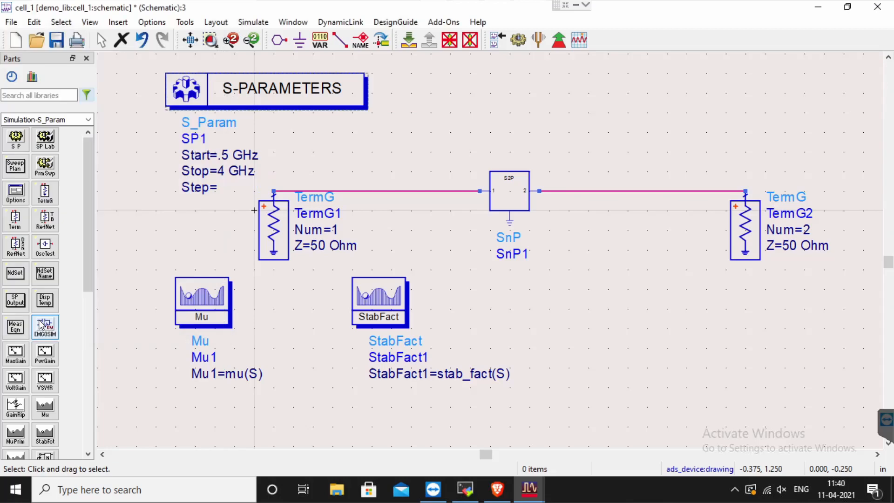
- Run the simulation and add a rectangular plot with the StabFact1 and Mu1 traces to the data display
{"action": "left_click", "coordinate": [518, 40]}
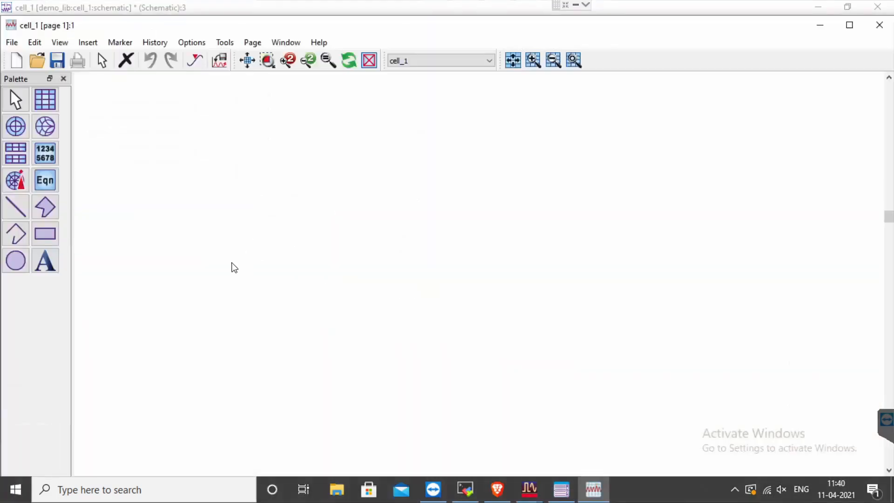
{"action": "left_click", "coordinate": [51, 106]}
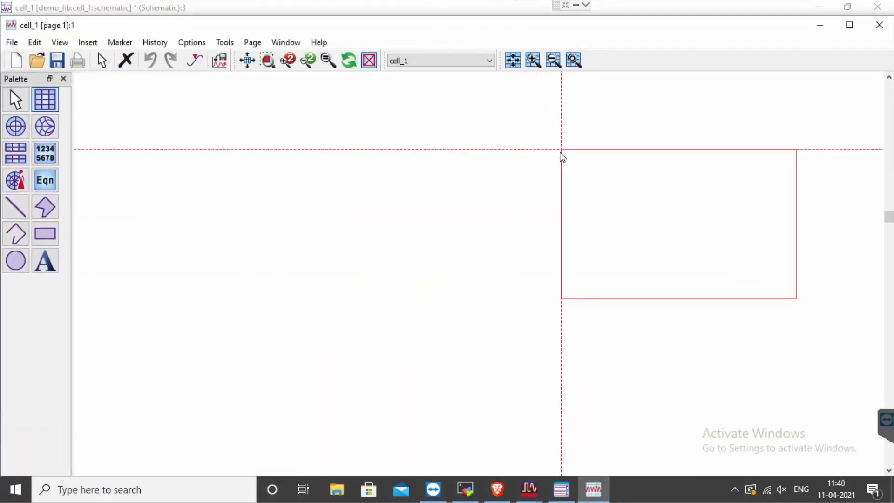
{"action": "left_click", "coordinate": [561, 157]}
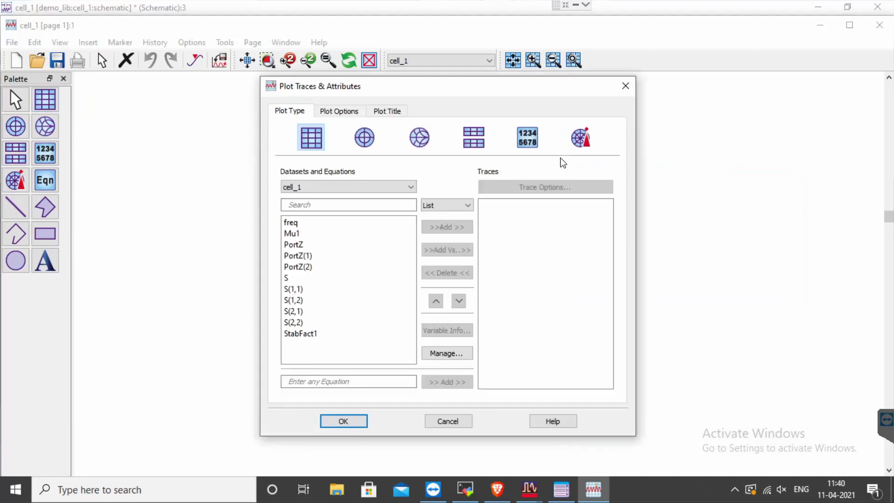
{"action": "left_click", "coordinate": [325, 334]}
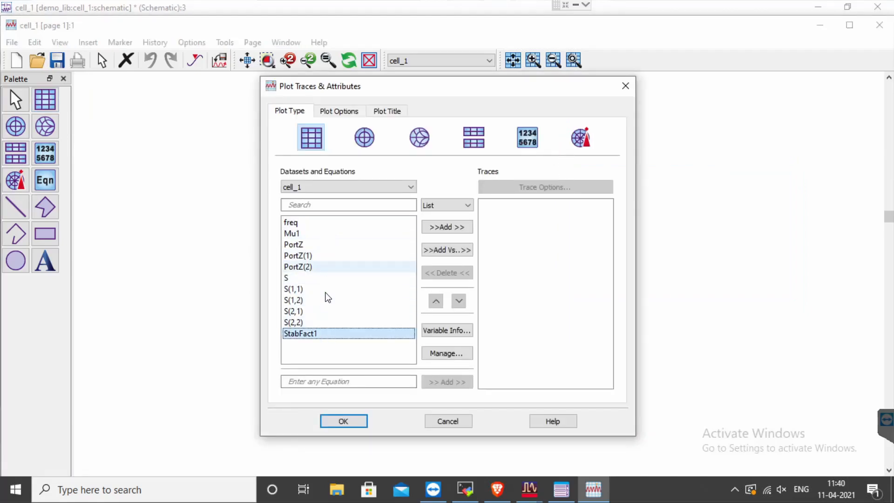
{"action": "left_click", "coordinate": [320, 234], "text": "ctrl"}
{"action": "left_click", "coordinate": [442, 227]}
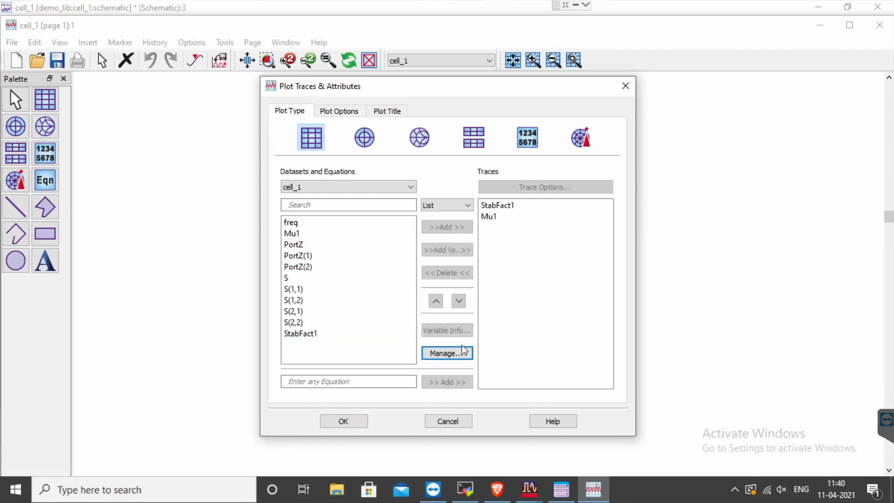
{"action": "left_click", "coordinate": [352, 421]}
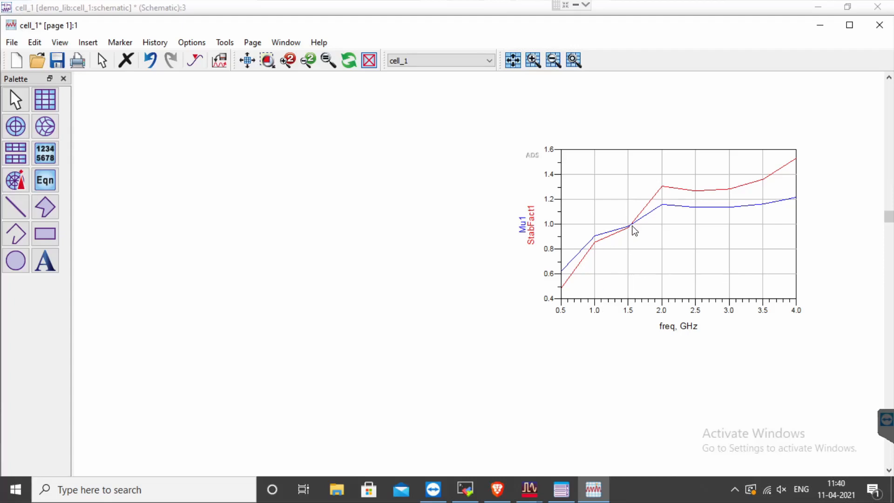
- Examine how the StabFact1 and Mu1 curves vary with frequency around unity, and return to the schematic
{"action": "mouse_move", "coordinate": [634, 230]}
{"action": "mouse_move", "coordinate": [608, 250]}
{"action": "left_click", "coordinate": [819, 24]}
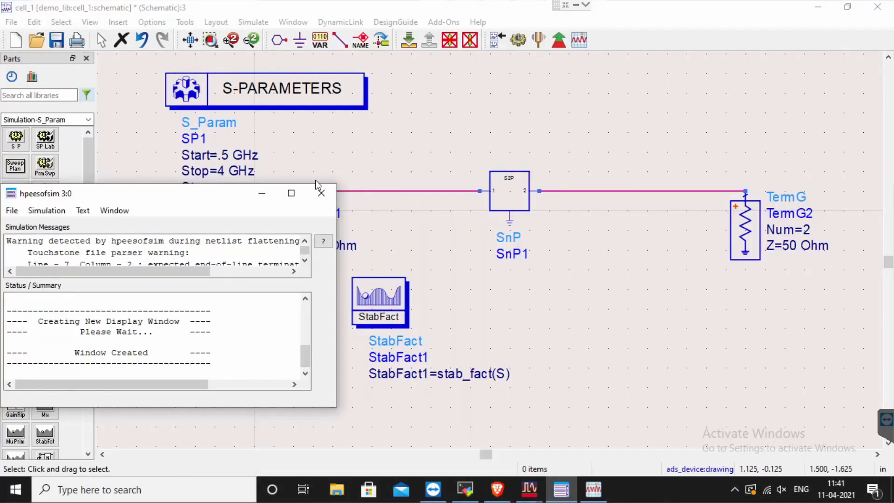
{"action": "left_click", "coordinate": [730, 124]}
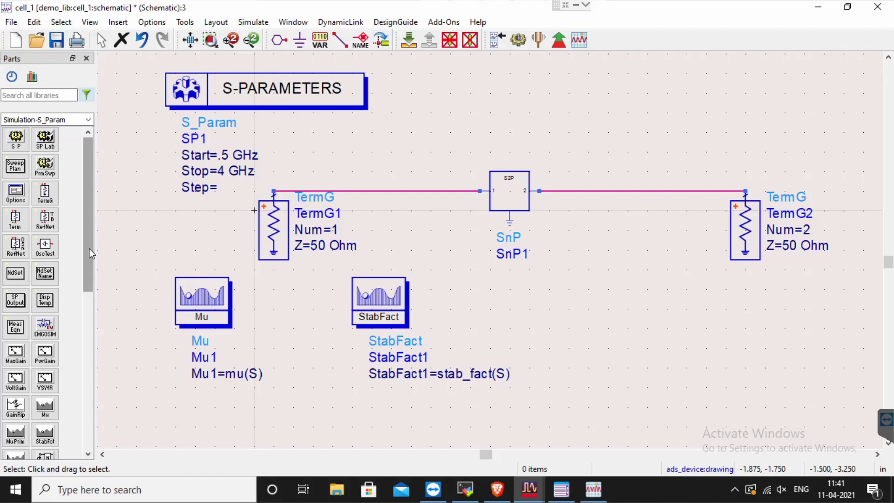
- Place a source stability circle and a load stability circle measurement in the row beside the StabFact component
{"action": "left_click_drag", "start_coordinate": [89, 247], "coordinate": [95, 201]}
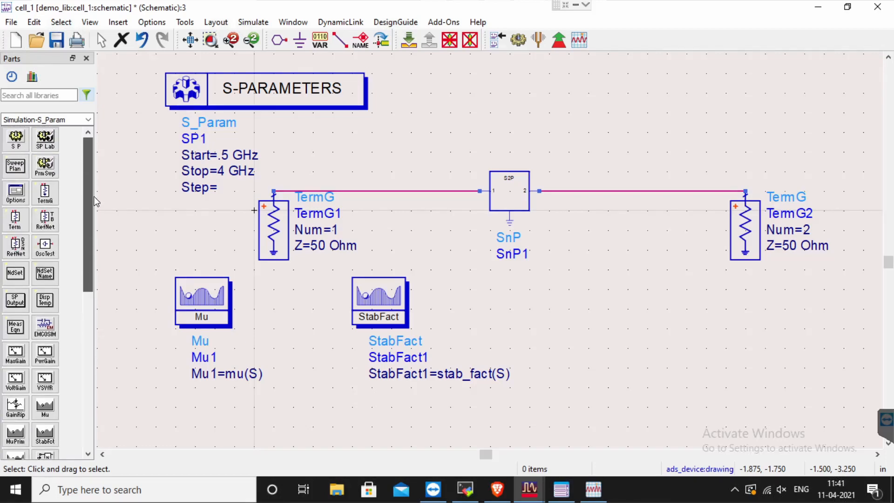
{"action": "left_click_drag", "start_coordinate": [91, 243], "coordinate": [63, 368]}
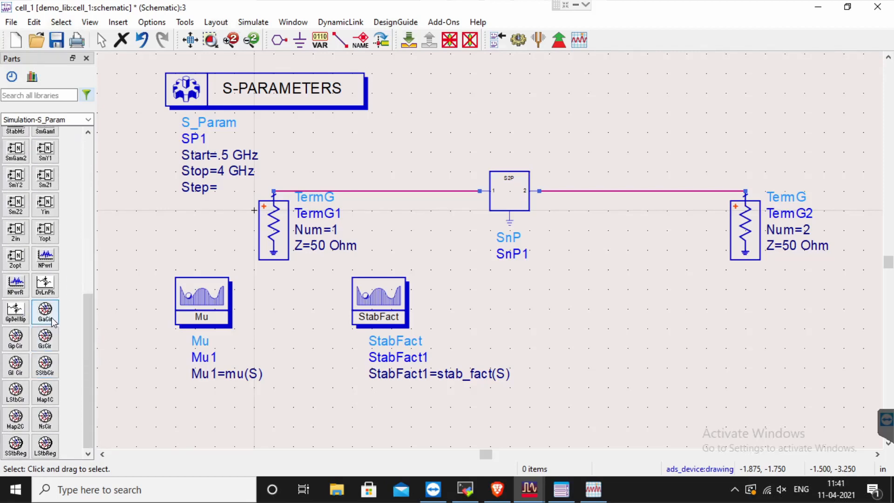
{"action": "left_click", "coordinate": [42, 363]}
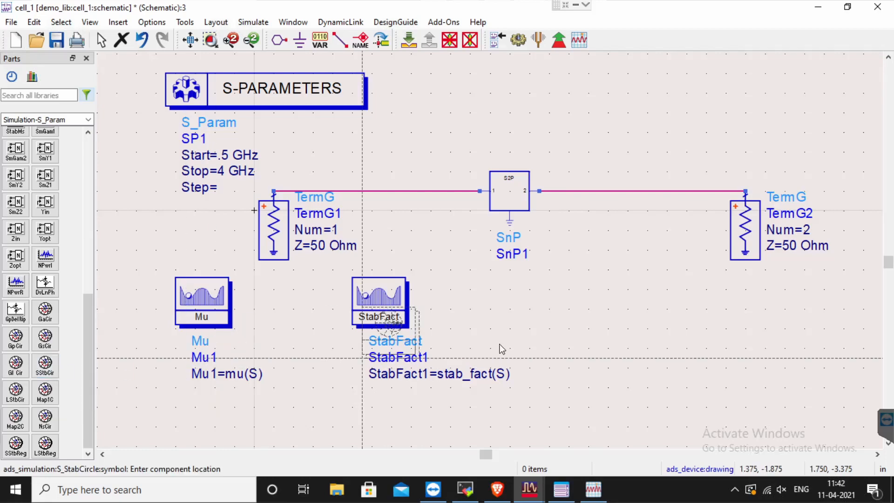
{"action": "left_click", "coordinate": [15, 400]}
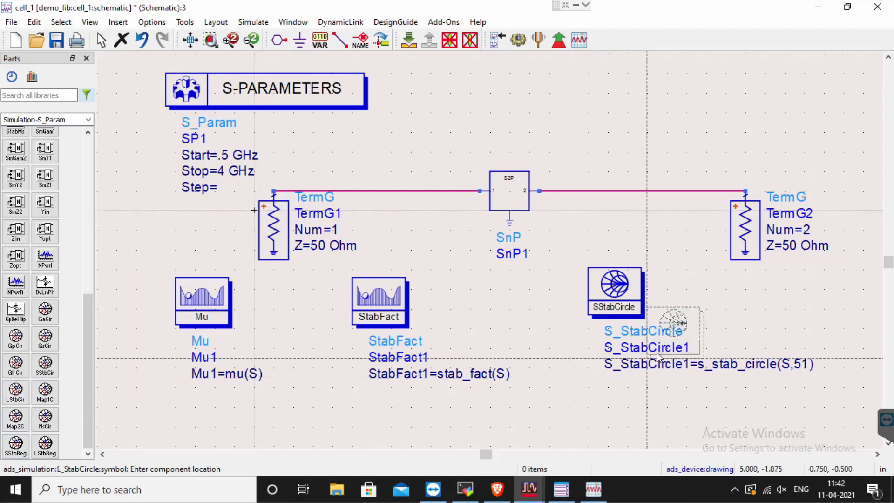
{"action": "left_click", "coordinate": [777, 321]}
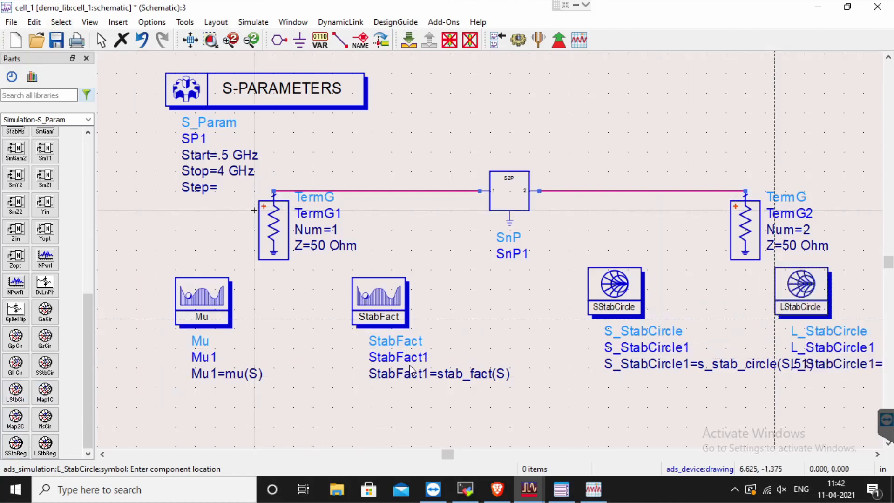
{"action": "key", "text": "Escape"}
- Run the simulation and add a Smith chart with the S_StabCircle1 trace beside the rectangular plot
{"action": "left_click", "coordinate": [518, 41]}
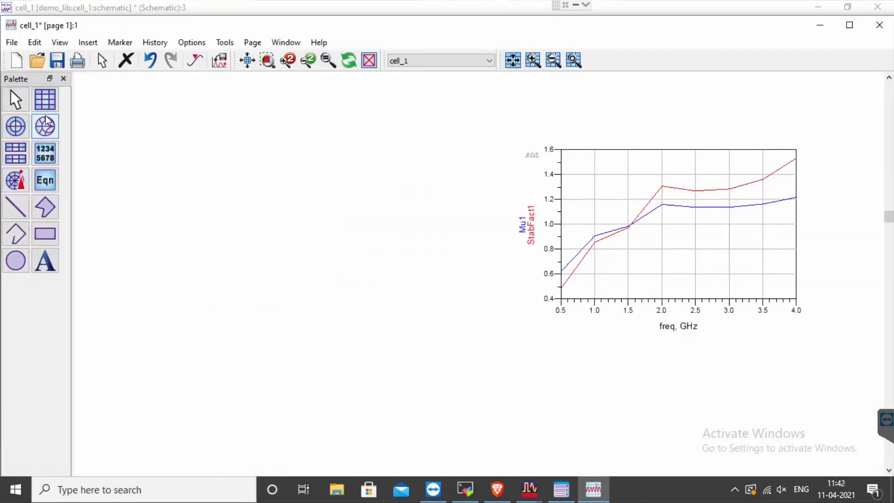
{"action": "left_click", "coordinate": [45, 125]}
{"action": "left_click", "coordinate": [247, 160]}
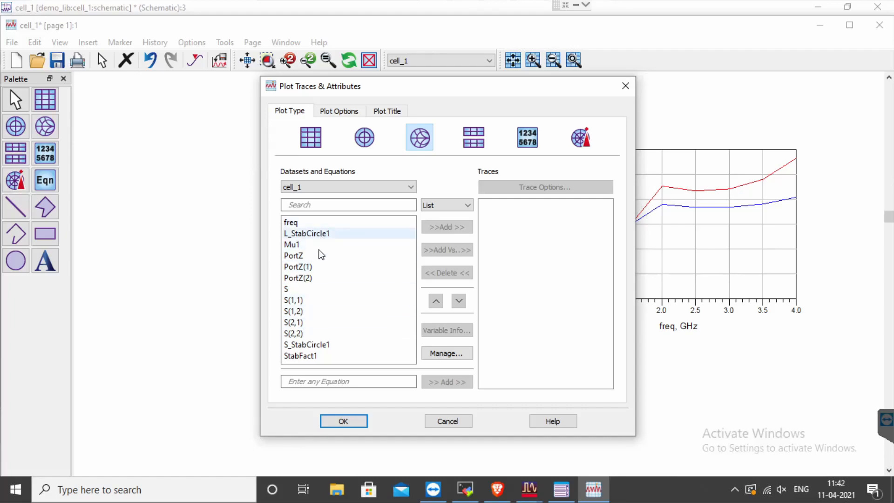
{"action": "left_click", "coordinate": [306, 347]}
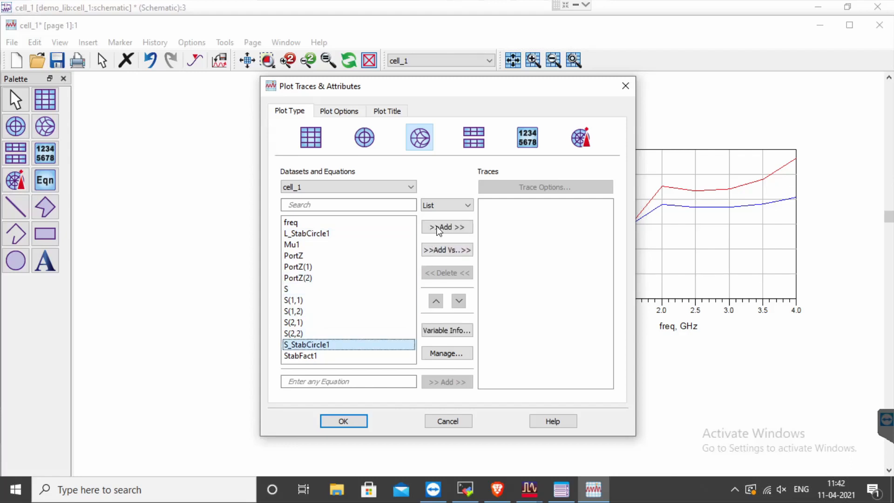
{"action": "left_click", "coordinate": [447, 231]}
{"action": "left_click", "coordinate": [341, 421]}
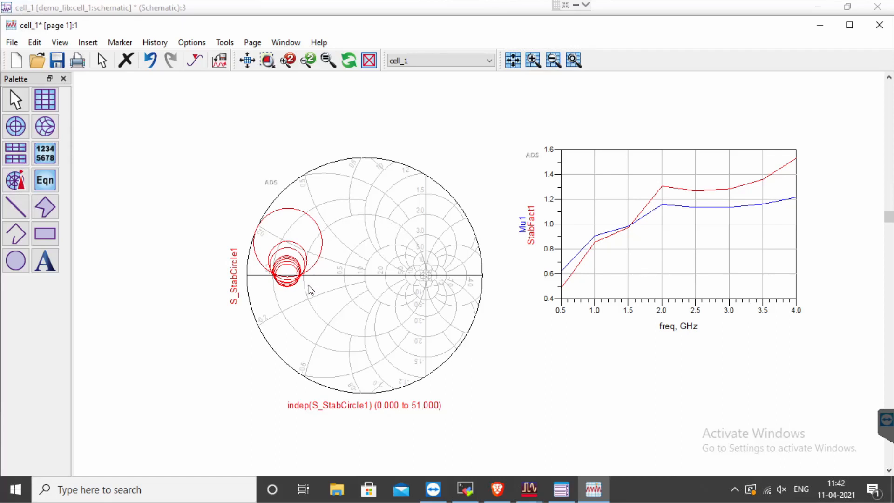
- Turn off auto scale on the S_StabCircle1 Smith chart and set its maximum to 1
{"action": "double_click", "coordinate": [359, 213]}
{"action": "left_click", "coordinate": [353, 114]}
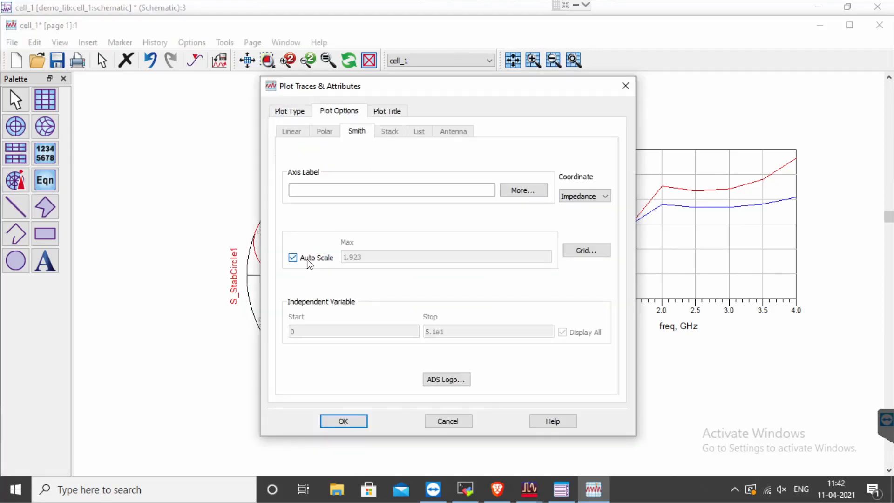
{"action": "left_click", "coordinate": [293, 258]}
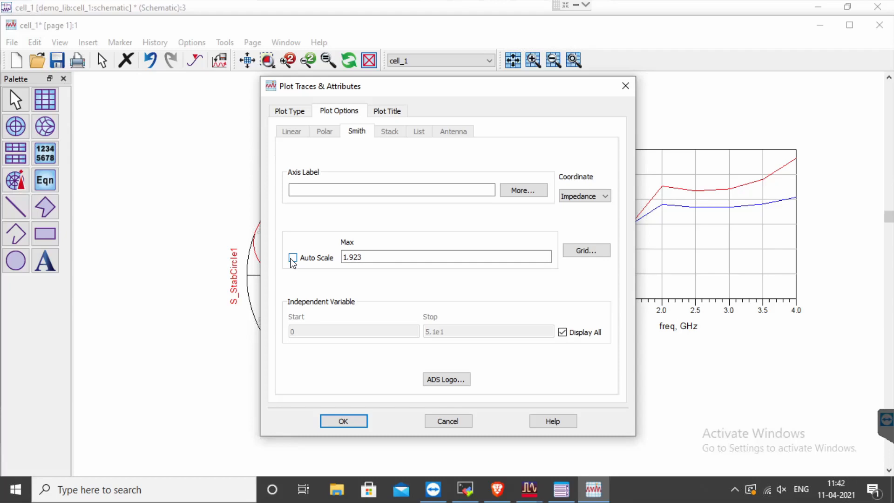
{"action": "left_click", "coordinate": [359, 258]}
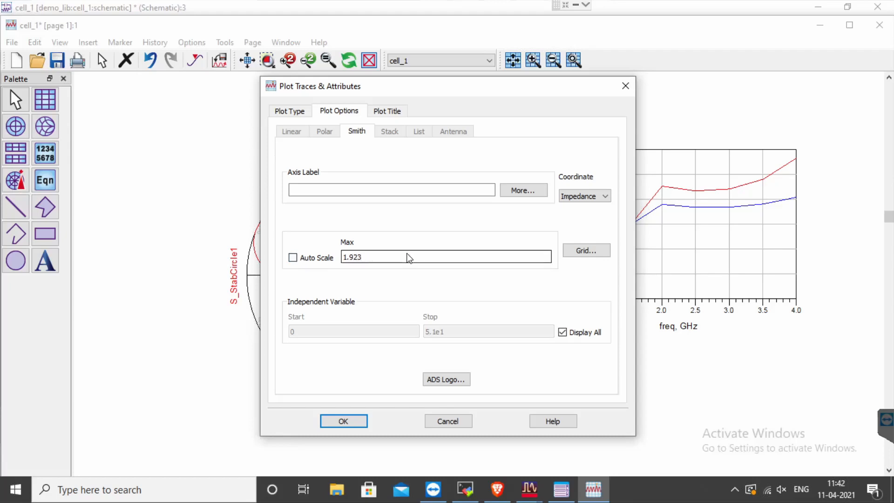
{"action": "key", "text": "BackSpace"}
{"action": "key", "text": "BackSpace"}
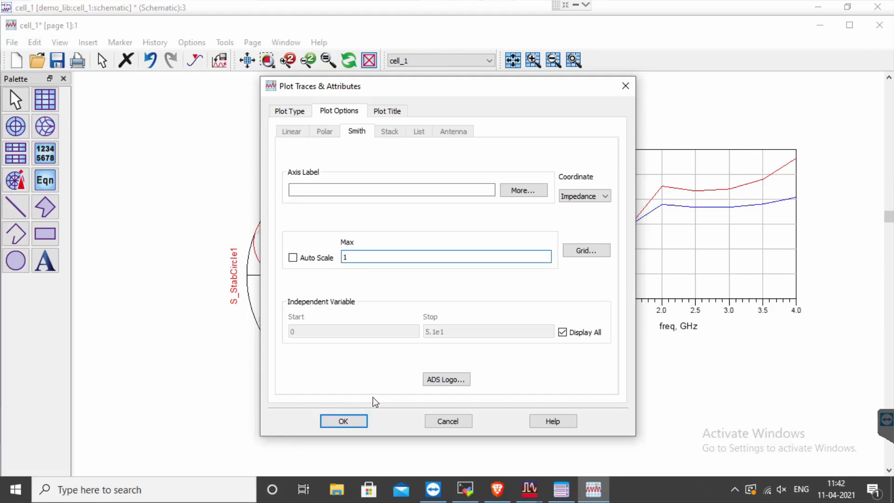
{"action": "left_click", "coordinate": [356, 423]}
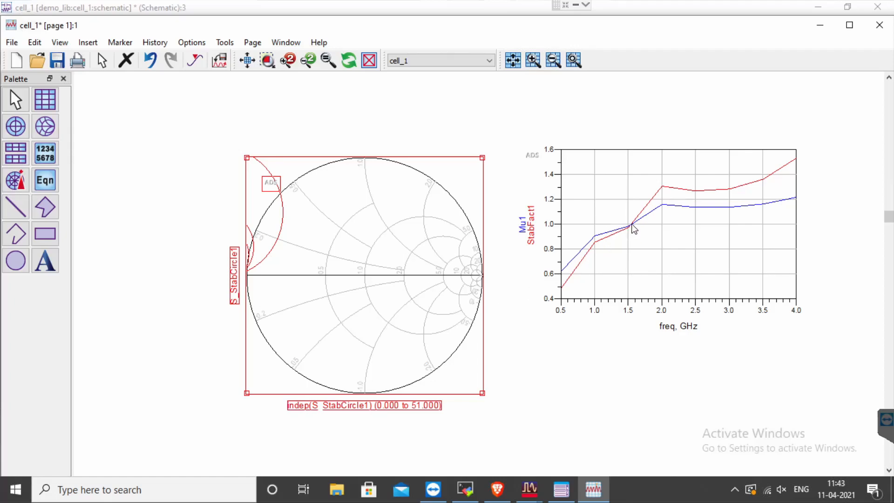
- Compare the source stability circles with the Mu1 and StabFact1 curves, glancing at the schematic in between
{"action": "mouse_move", "coordinate": [633, 228]}
{"action": "mouse_move", "coordinate": [660, 198]}
{"action": "mouse_move", "coordinate": [530, 490]}
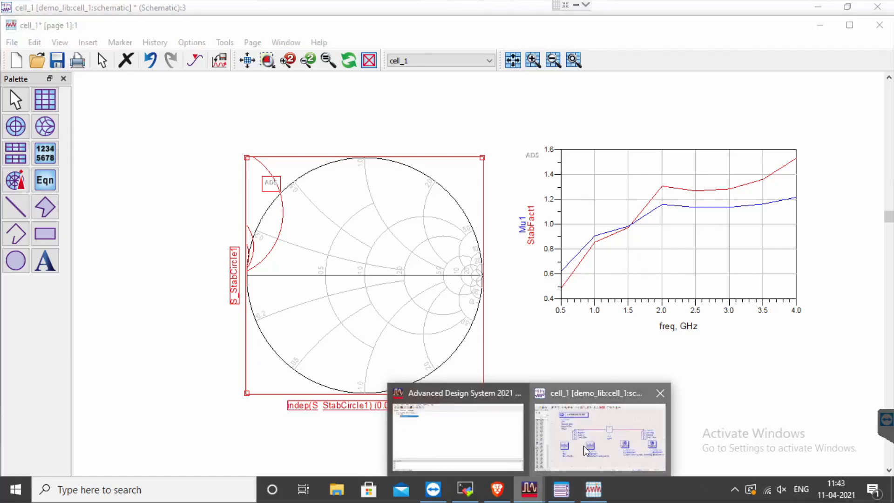
{"action": "left_click", "coordinate": [605, 433]}
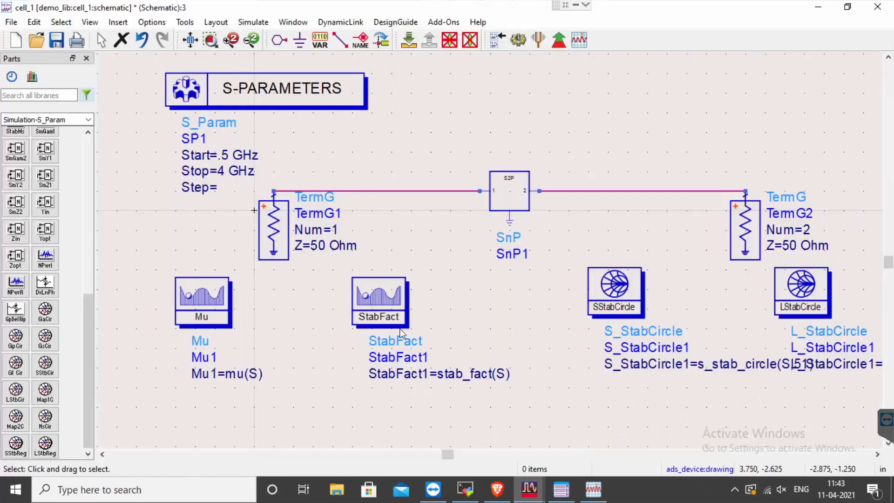
{"action": "double_click", "coordinate": [240, 100]}
{"action": "left_click", "coordinate": [105, 226]}
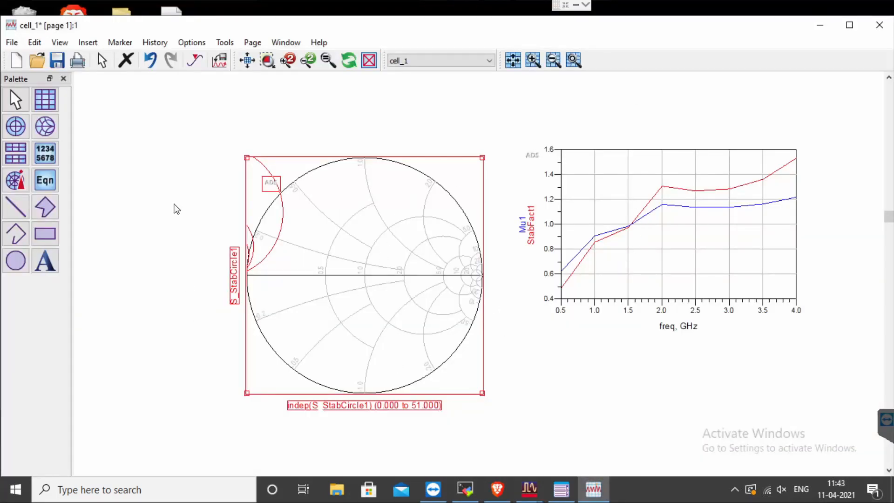
{"action": "left_click", "coordinate": [276, 248]}
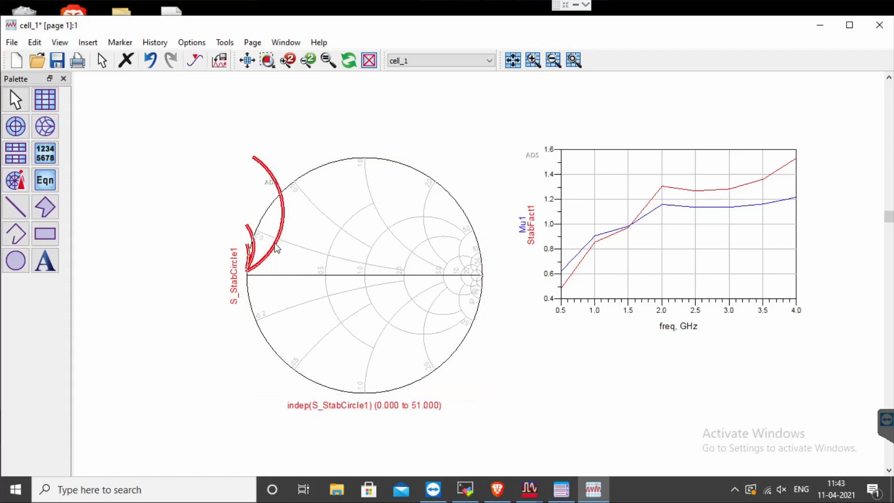
{"action": "left_click", "coordinate": [307, 218]}
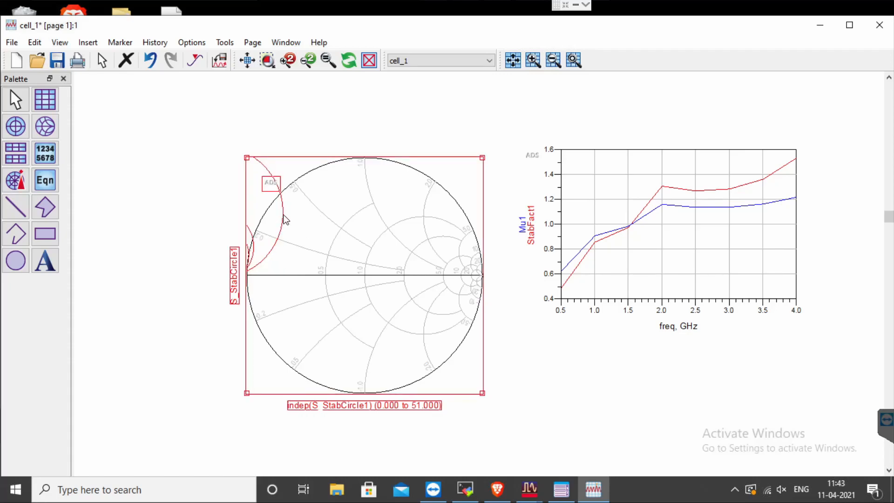
{"action": "mouse_move", "coordinate": [285, 219]}
{"action": "mouse_move", "coordinate": [250, 232]}
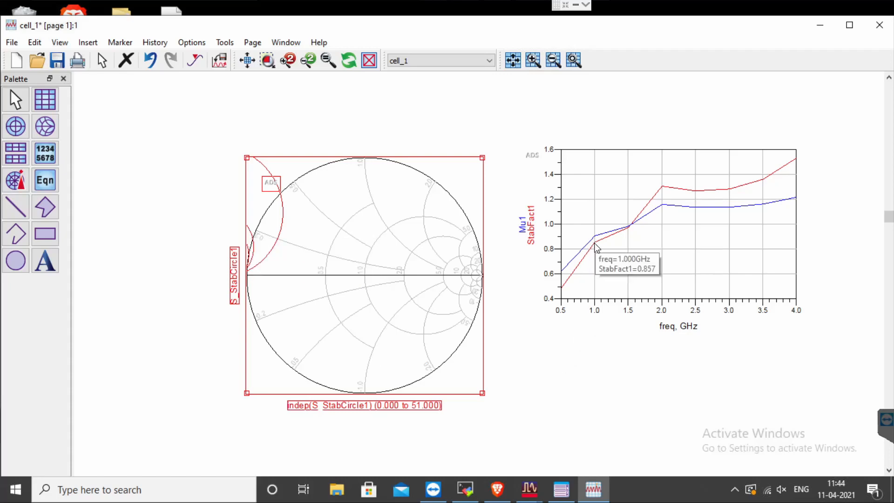
{"action": "mouse_move", "coordinate": [250, 255]}
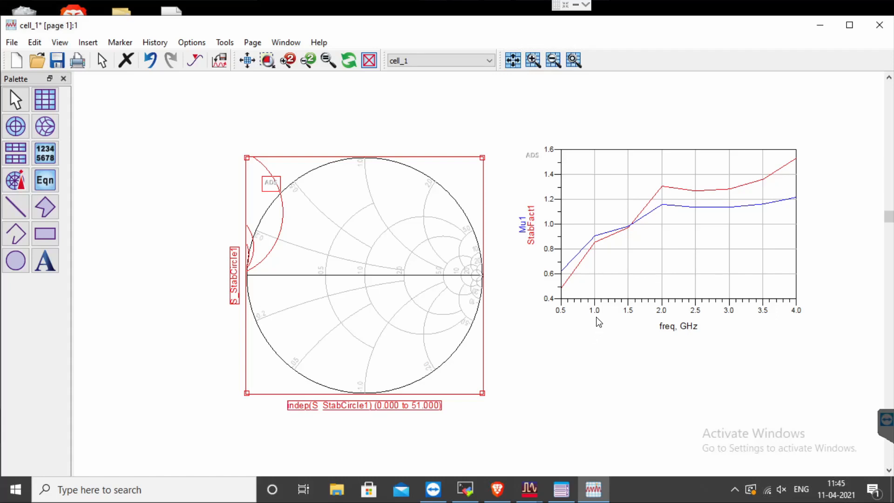
- Switch to the example3.3.1 file in Notepad, check the S11 and S22 magnitudes at 1 GHz, and return to the data display
{"action": "left_click", "coordinate": [576, 4]}
{"action": "left_click_drag", "start_coordinate": [157, 73], "coordinate": [229, 75]}
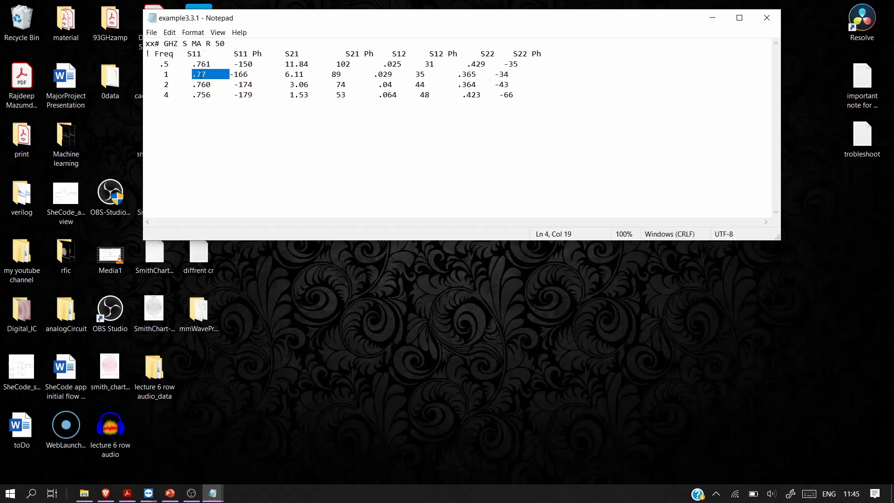
{"action": "left_click_drag", "start_coordinate": [482, 74], "coordinate": [455, 74]}
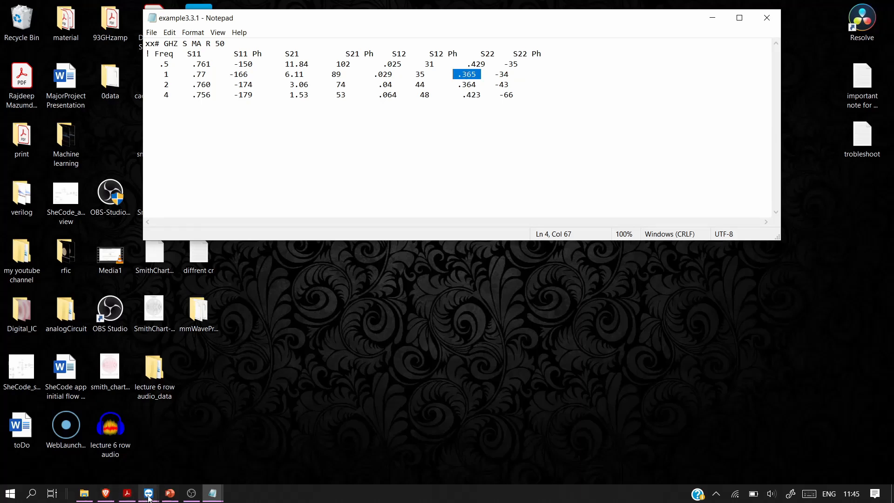
{"action": "left_click", "coordinate": [172, 464]}
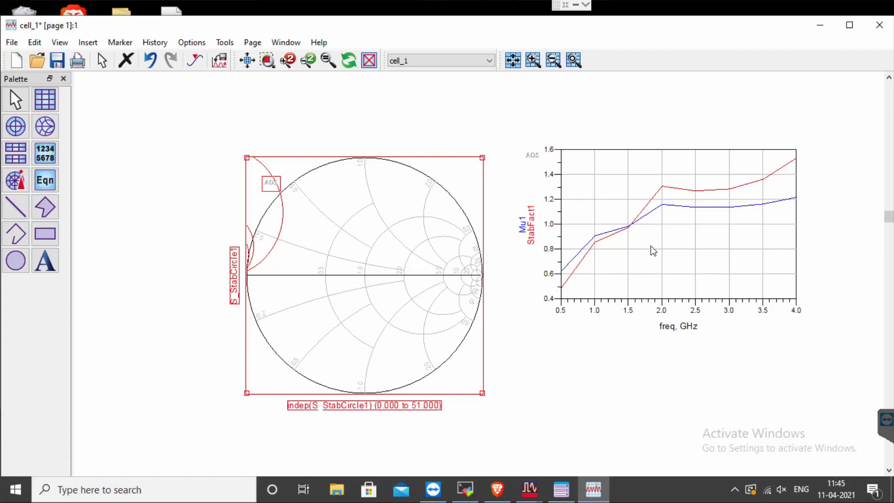
- Move the Mu1 and StabFact1 plot up and to the right to make room for another chart
{"action": "left_click_drag", "start_coordinate": [653, 250], "coordinate": [779, 133]}
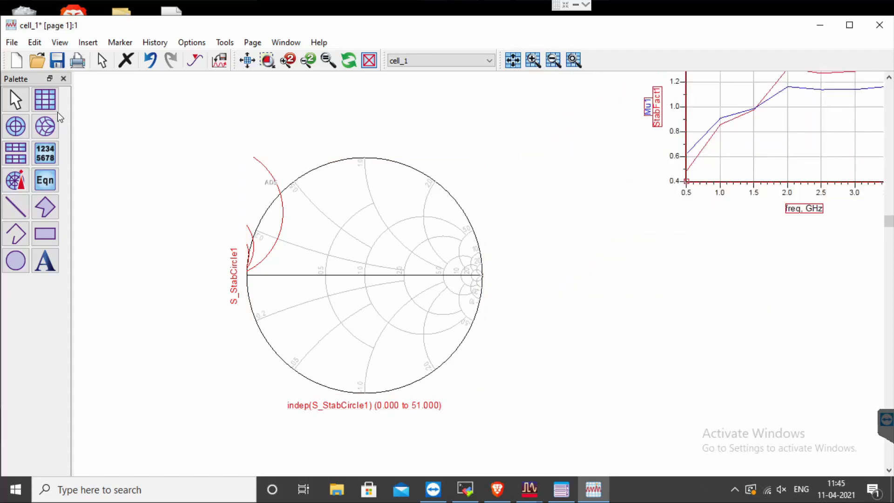
{"action": "left_click", "coordinate": [45, 99]}
{"action": "left_click", "coordinate": [571, 224]}
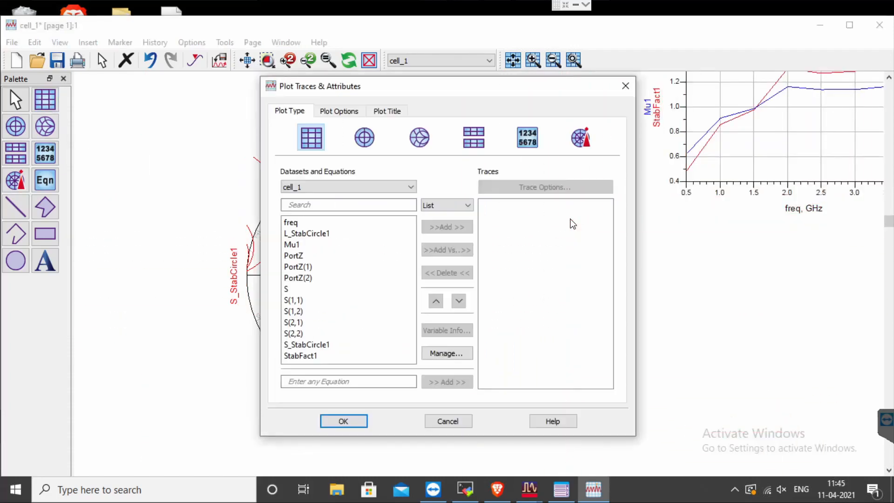
{"action": "left_click", "coordinate": [625, 86]}
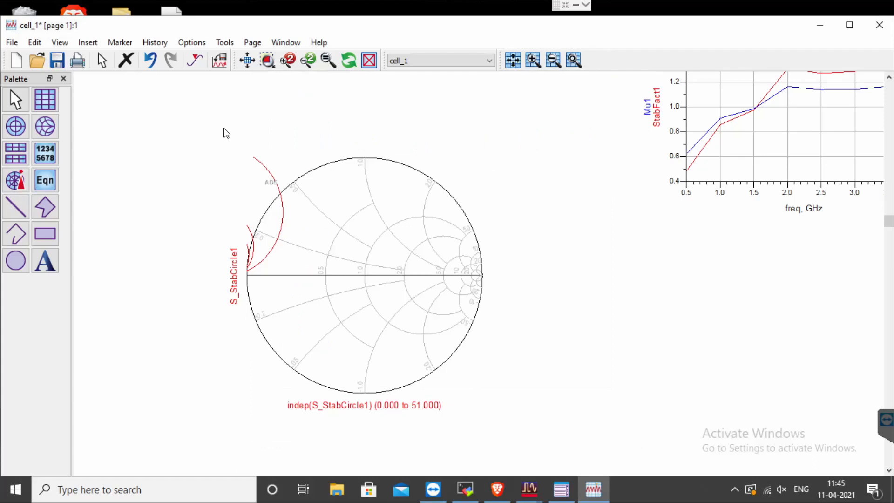
- Add a second Smith chart with the L_StabCircle1 trace below the rectangular plot
{"action": "left_click", "coordinate": [53, 131]}
{"action": "left_click", "coordinate": [565, 246]}
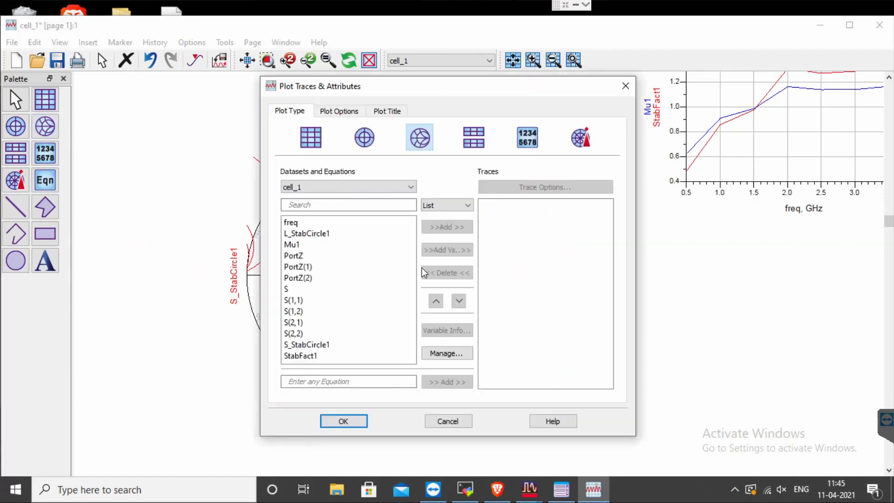
{"action": "left_click", "coordinate": [300, 234]}
{"action": "left_click", "coordinate": [439, 228]}
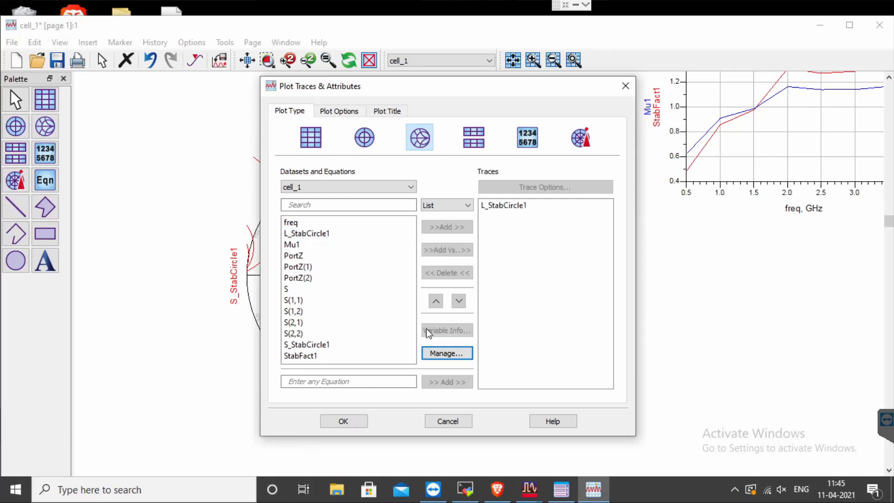
{"action": "left_click", "coordinate": [354, 421]}
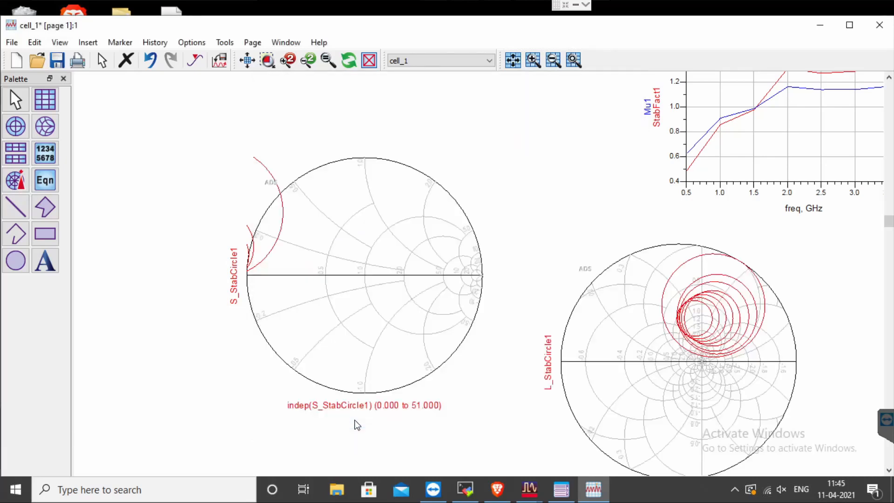
- Set the L_StabCircle1 Smith chart to a fixed maximum of 1 without auto scale, and move the chart slightly upward
{"action": "double_click", "coordinate": [644, 330]}
{"action": "left_click", "coordinate": [353, 114]}
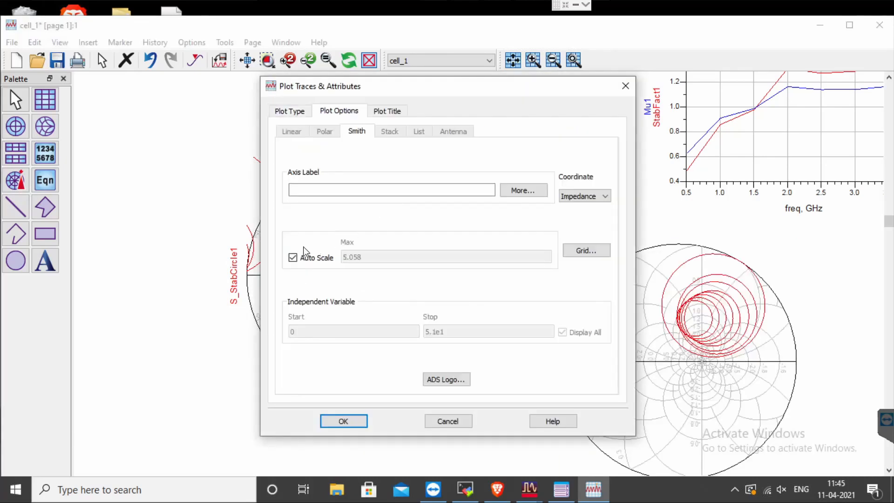
{"action": "left_click", "coordinate": [293, 258]}
{"action": "left_click", "coordinate": [370, 258]}
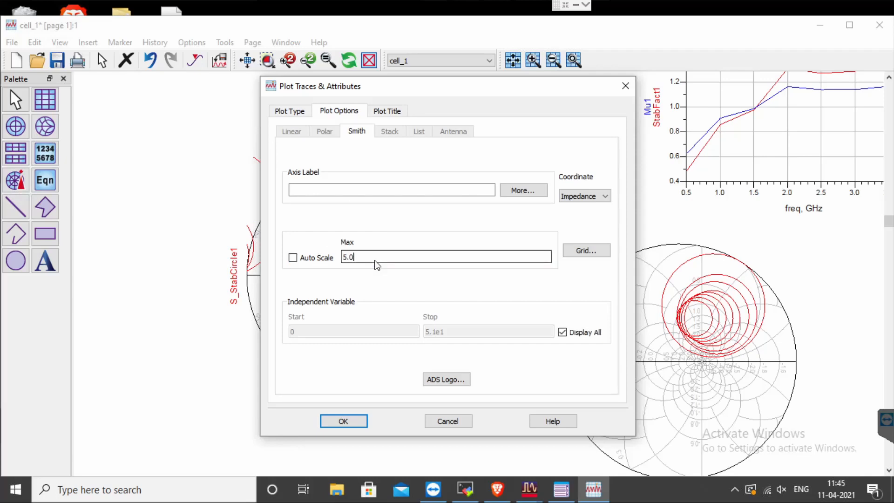
{"action": "type", "text": "1"}
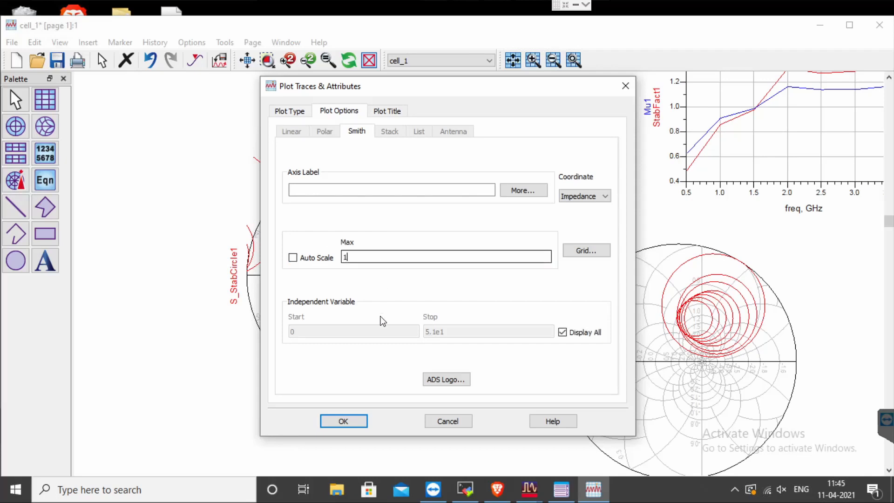
{"action": "left_click", "coordinate": [356, 422]}
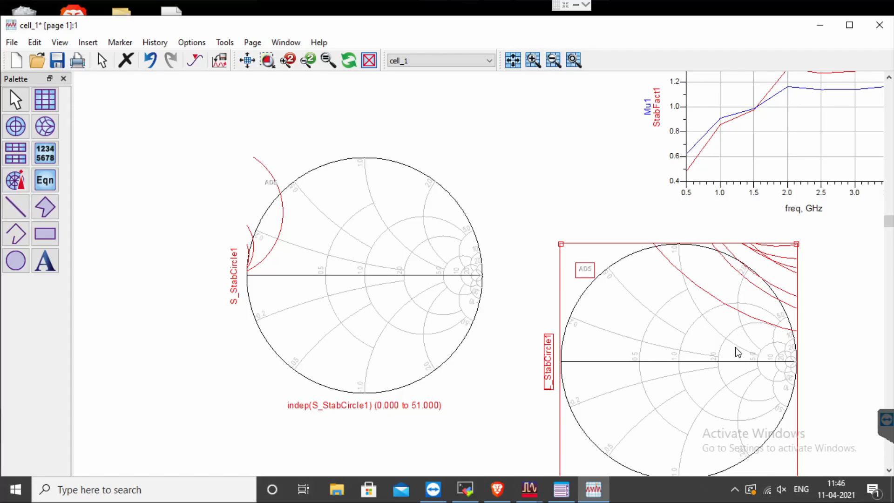
{"action": "left_click_drag", "start_coordinate": [661, 302], "coordinate": [654, 271]}
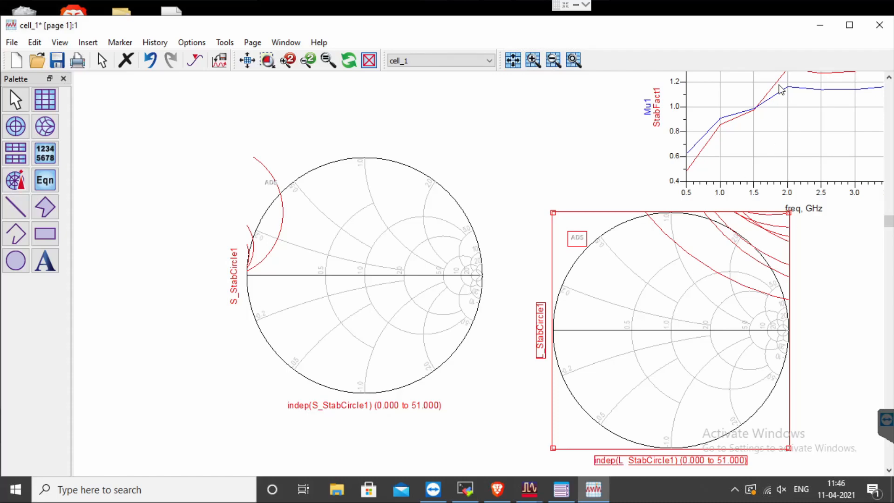
- Return to the cell_1 schematic, set the SP1 frequency sweep to a single point at 1 GHz, and rerun the simulation
{"action": "left_click", "coordinate": [820, 25]}
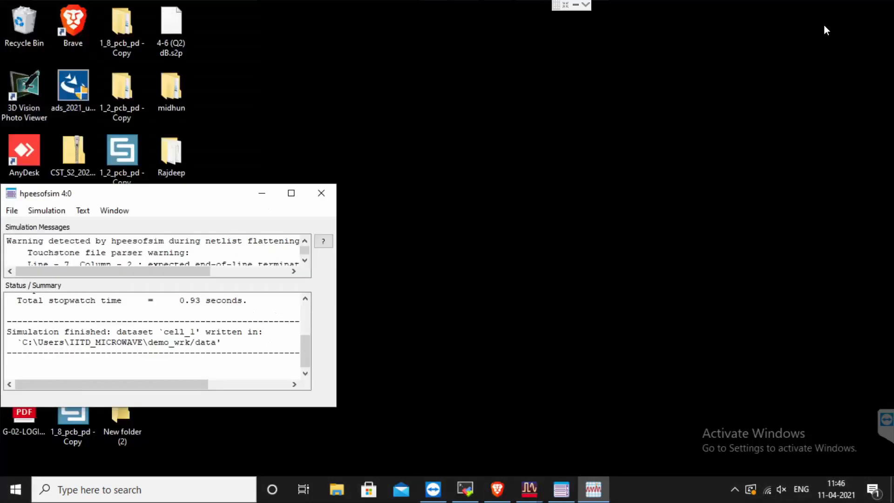
{"action": "left_click", "coordinate": [271, 200]}
{"action": "left_click", "coordinate": [529, 489]}
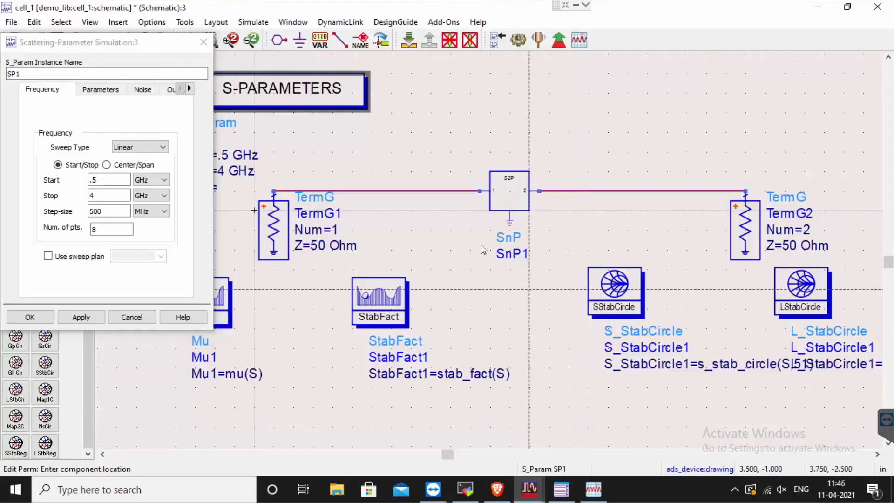
{"action": "left_click", "coordinate": [157, 147]}
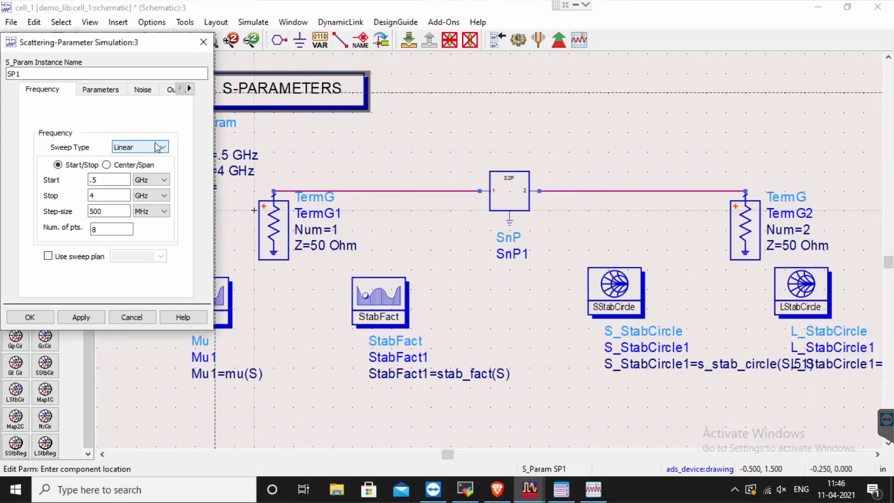
{"action": "left_click", "coordinate": [150, 158]}
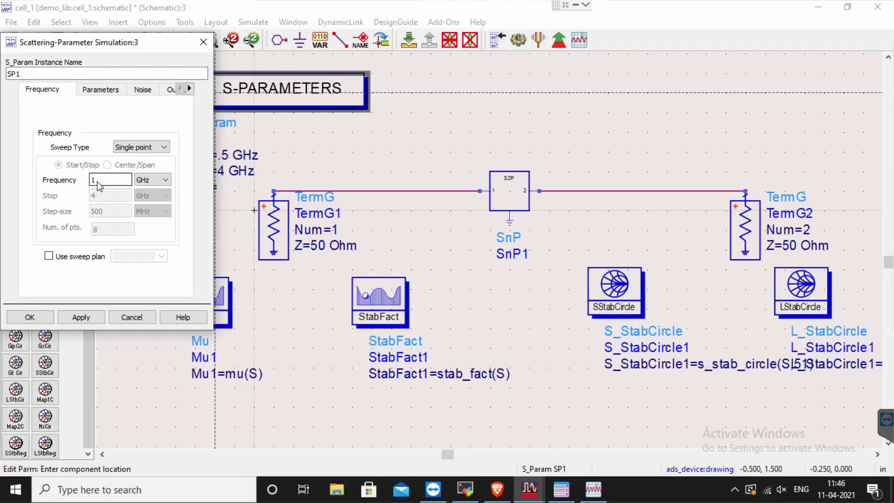
{"action": "left_click", "coordinate": [30, 317]}
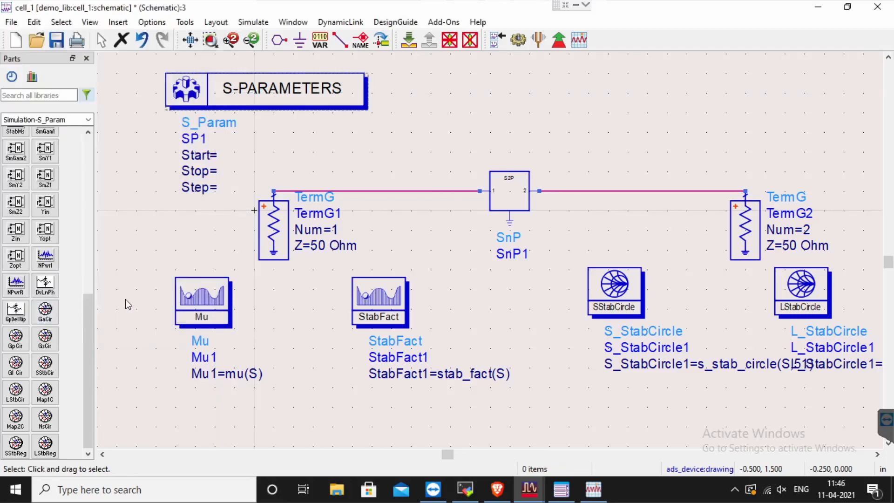
{"action": "left_click", "coordinate": [518, 40]}
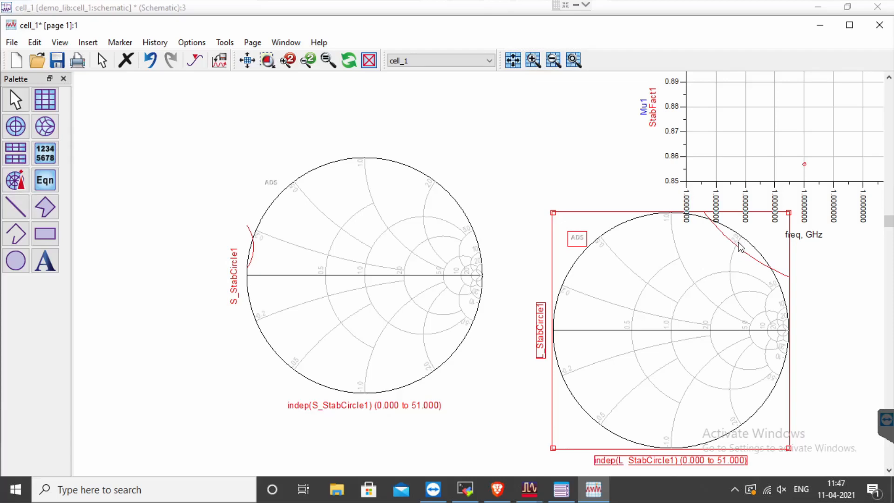
{"action": "mouse_move", "coordinate": [740, 245]}
- Switch to the example3.3.1 file in Notepad, check the S12 magnitude at 1 GHz, and return to the remote data display
{"action": "left_click", "coordinate": [576, 4]}
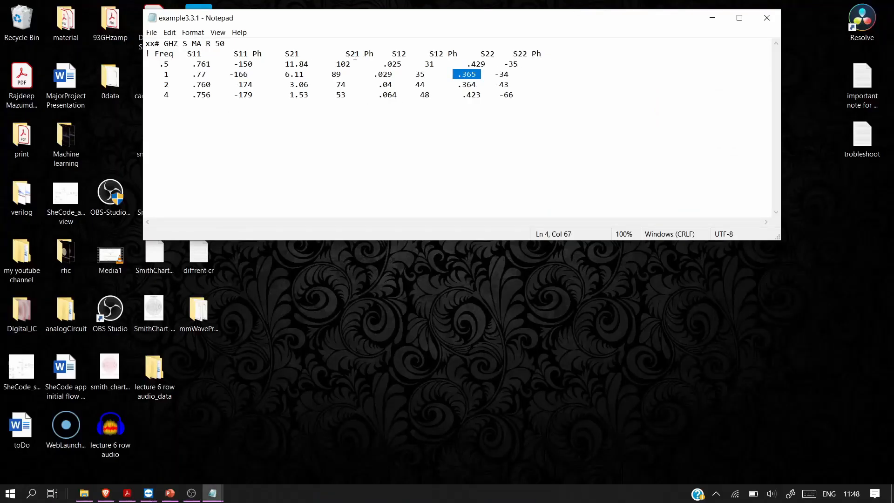
{"action": "left_click_drag", "start_coordinate": [395, 51], "coordinate": [389, 84]}
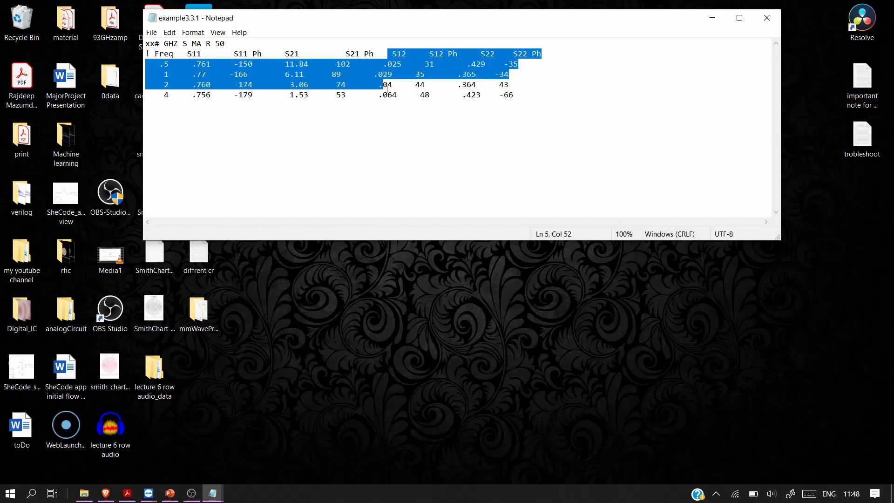
{"action": "left_click", "coordinate": [392, 74]}
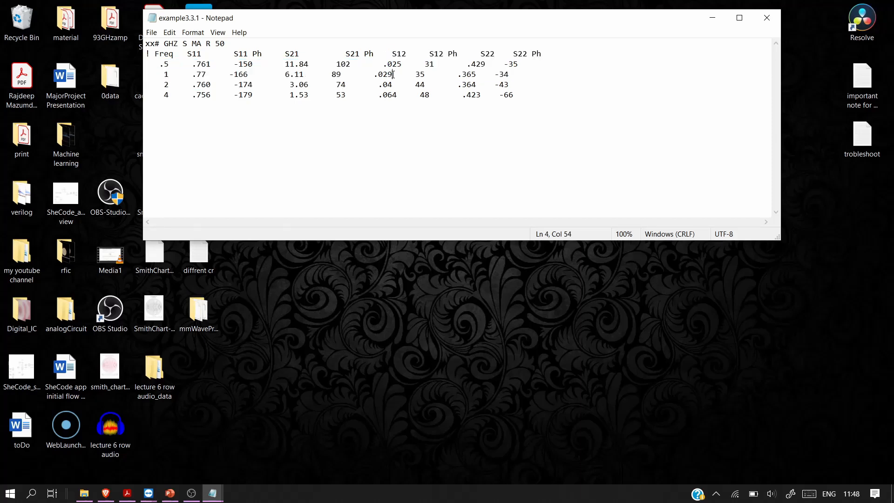
{"action": "left_click", "coordinate": [148, 493]}
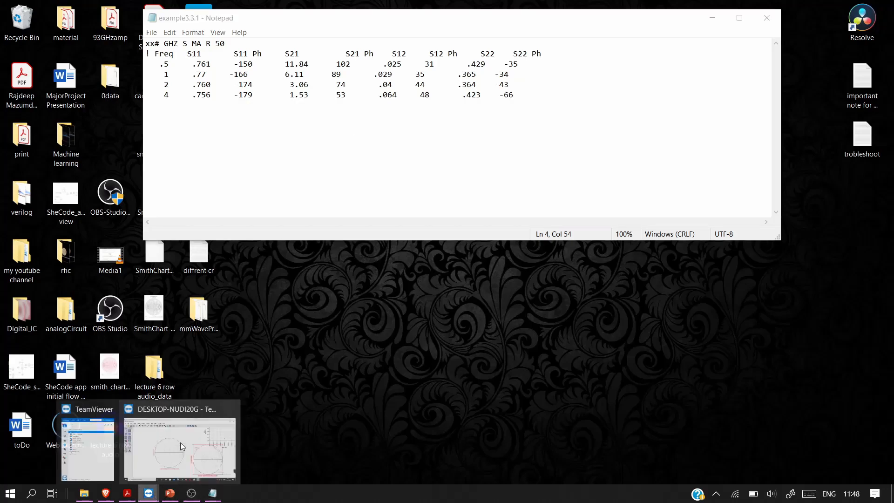
{"action": "left_click", "coordinate": [180, 443]}
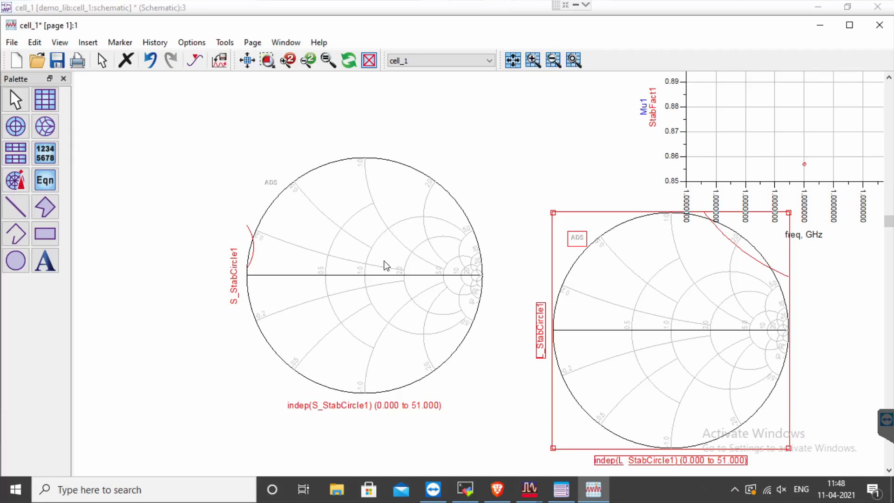
- Deselect the L_StabCircle1 Smith chart and read the StabFact1 value at 1 GHz on the rectangular plot
{"action": "left_click", "coordinate": [361, 226]}
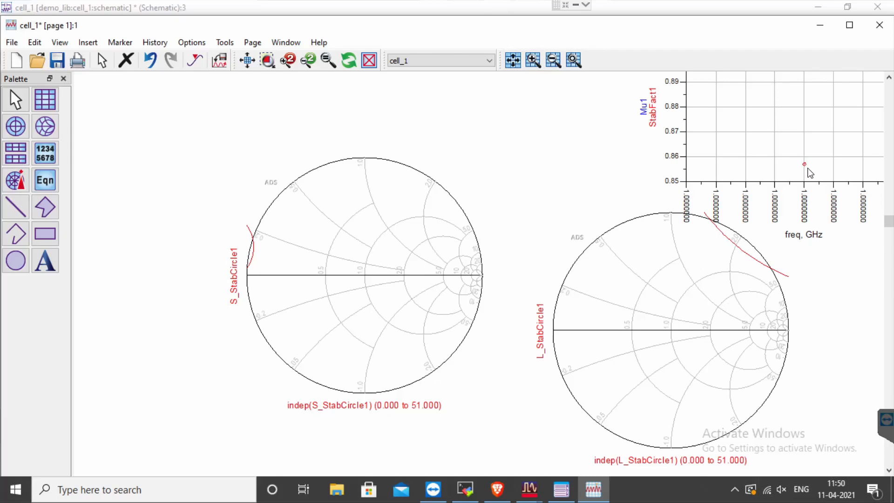
{"action": "mouse_move", "coordinate": [810, 174]}
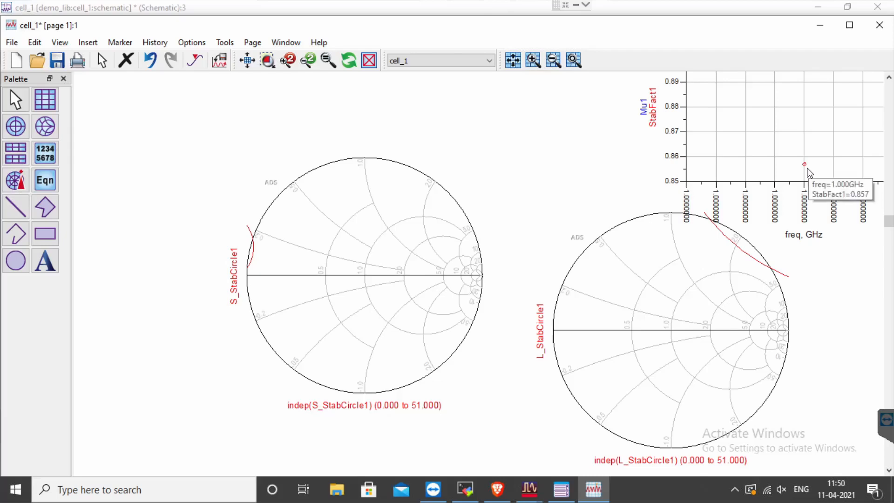